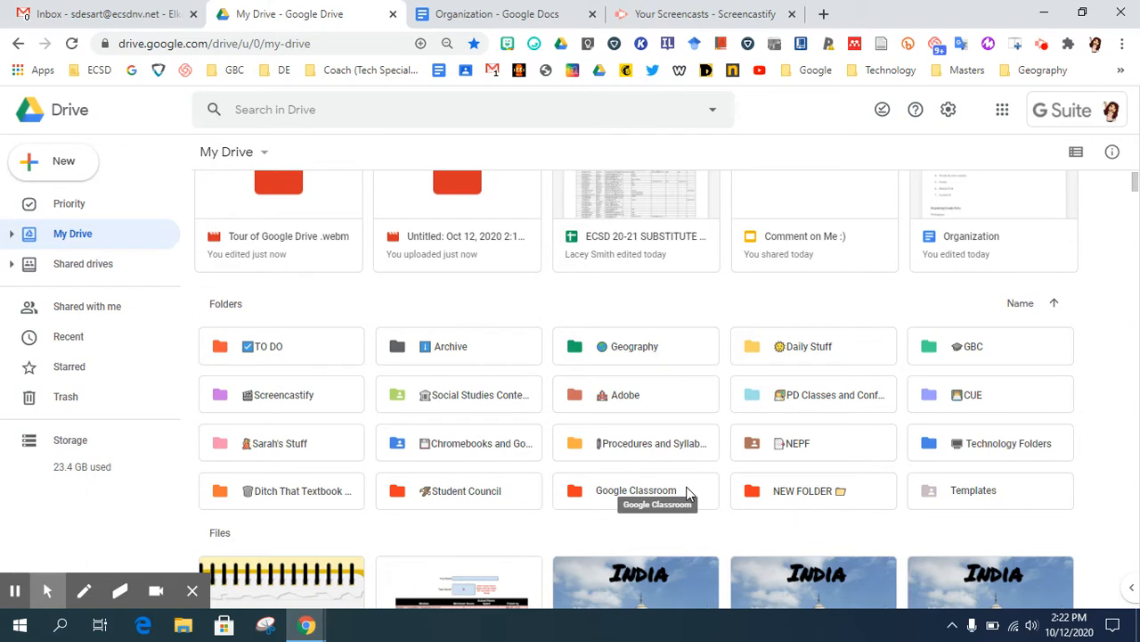
Check the actions available for the Friday's Focus 9/25 file in My Drive
scroll(680, 463, "up", 1)
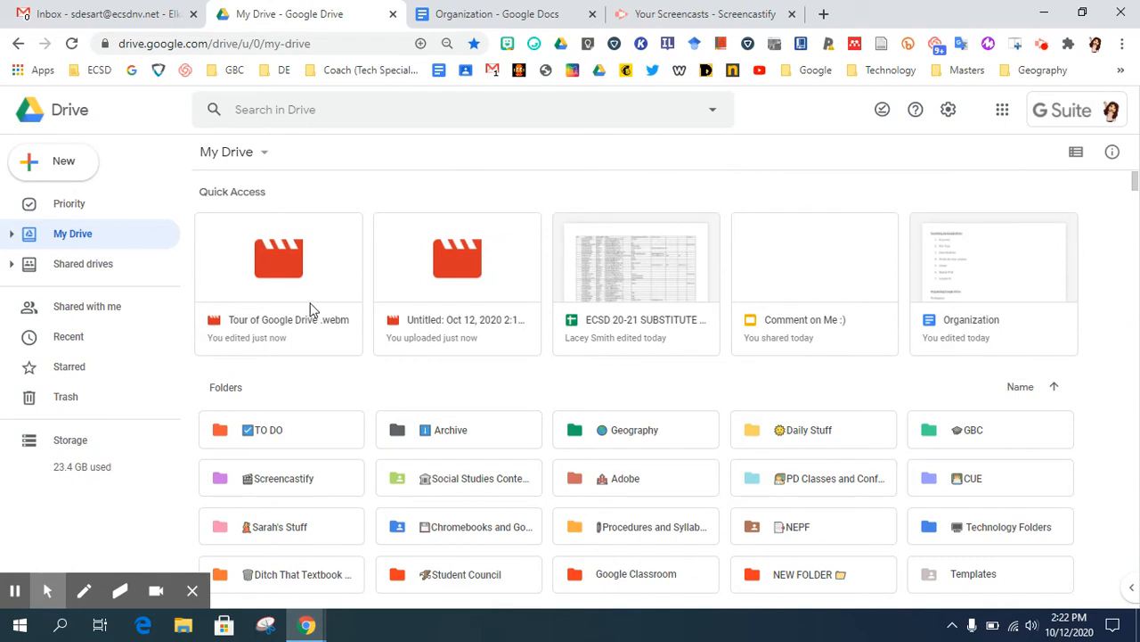
scroll(996, 418, "down", 3)
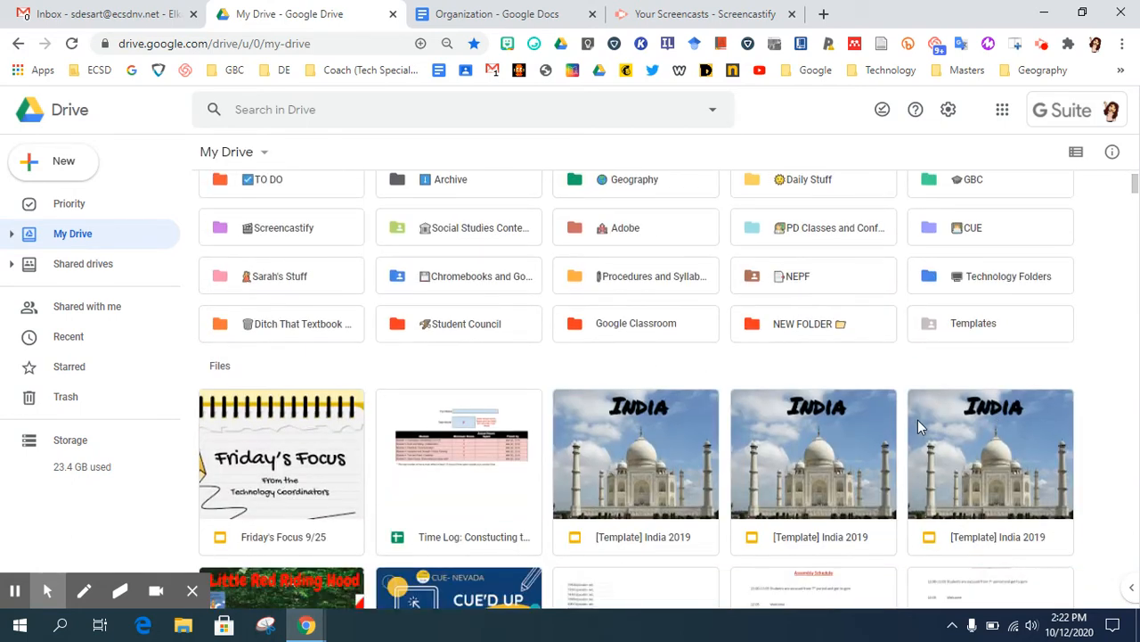
right_click(265, 461)
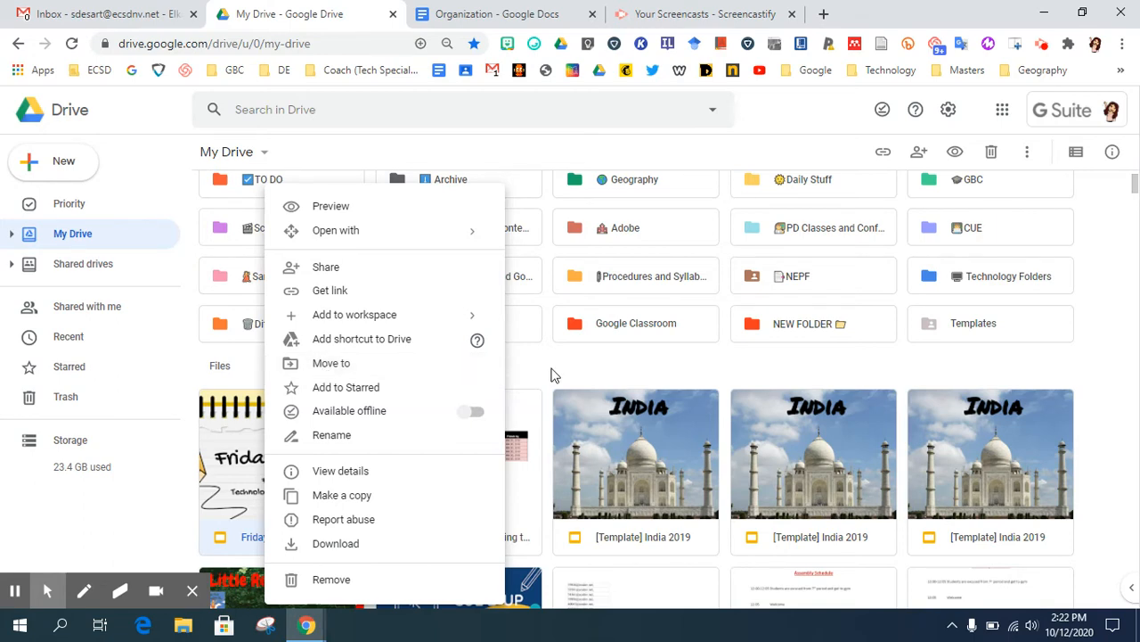
left_click(520, 381)
Select the Friday's Focus 9/25 presentation together with the three [Template] India 2019 presentations
left_click(292, 450)
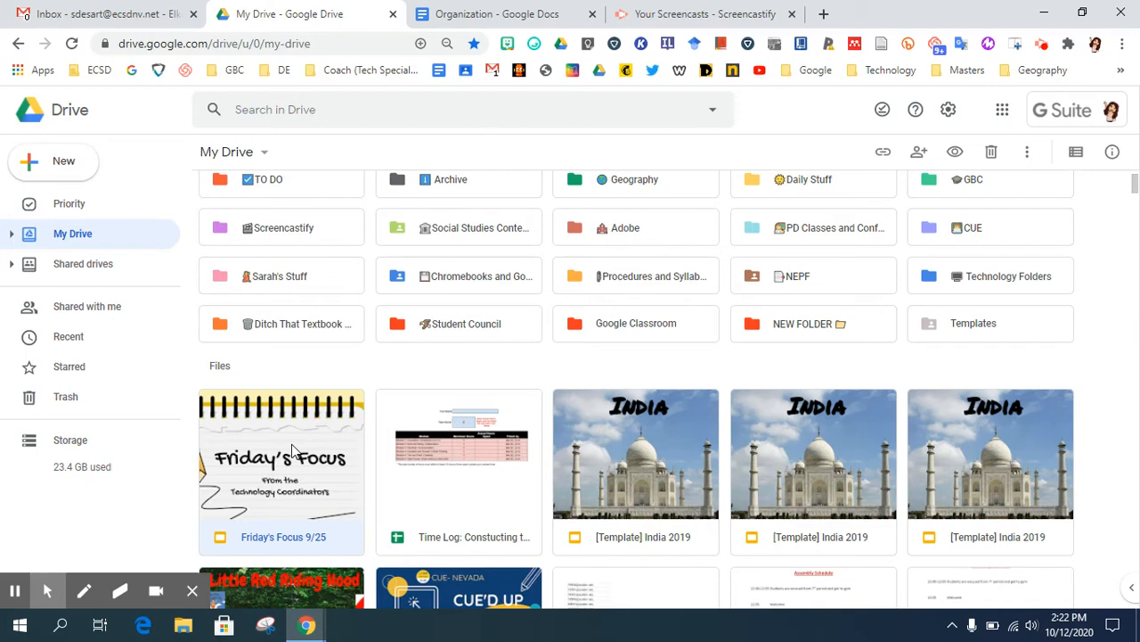
left_click(478, 464)
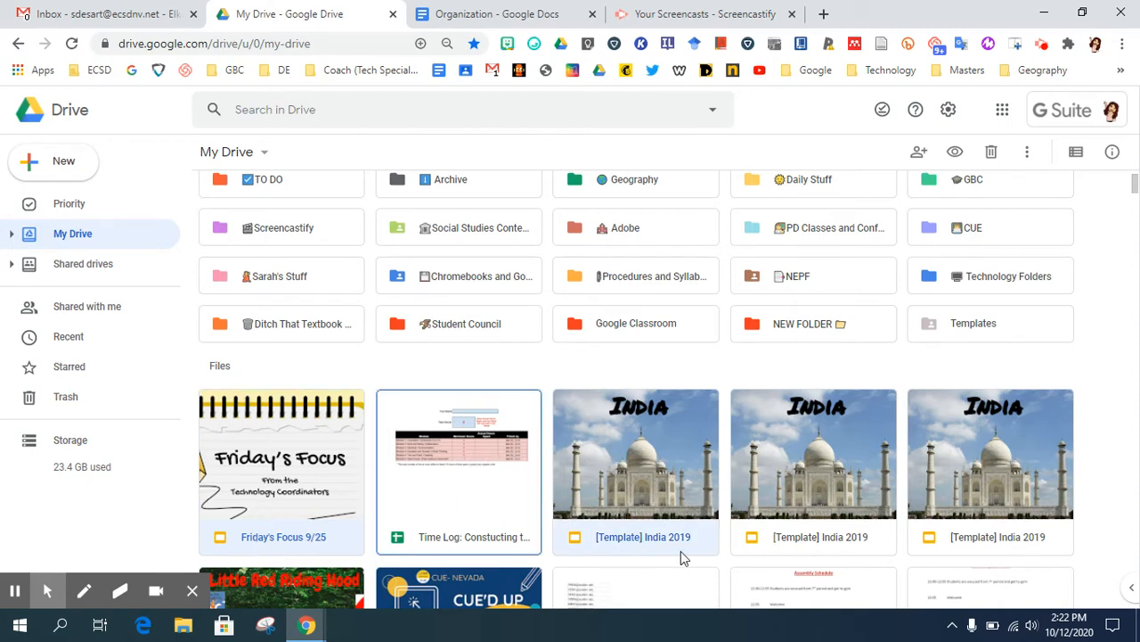
left_click(812, 519, "ctrl")
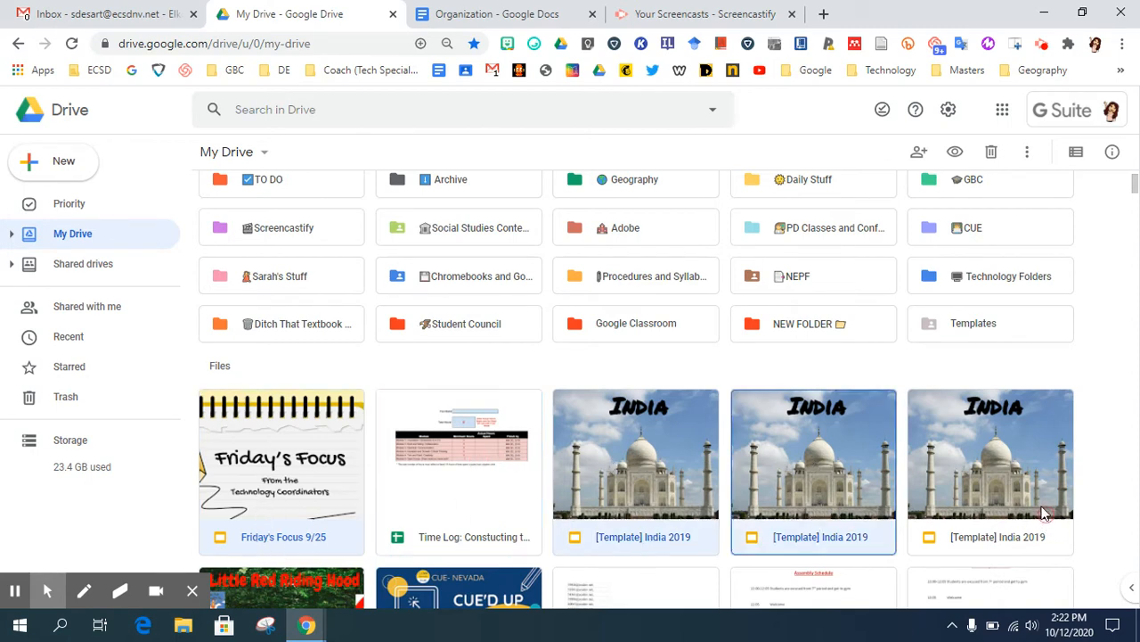
left_click(1016, 524, "ctrl")
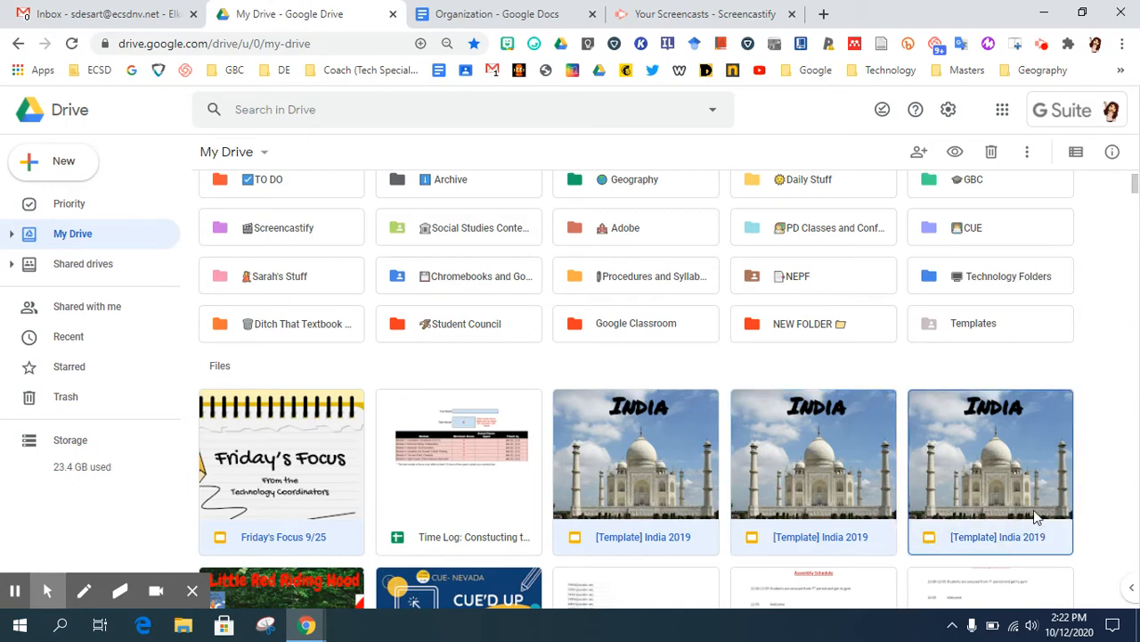
left_click_drag(963, 491, 954, 450)
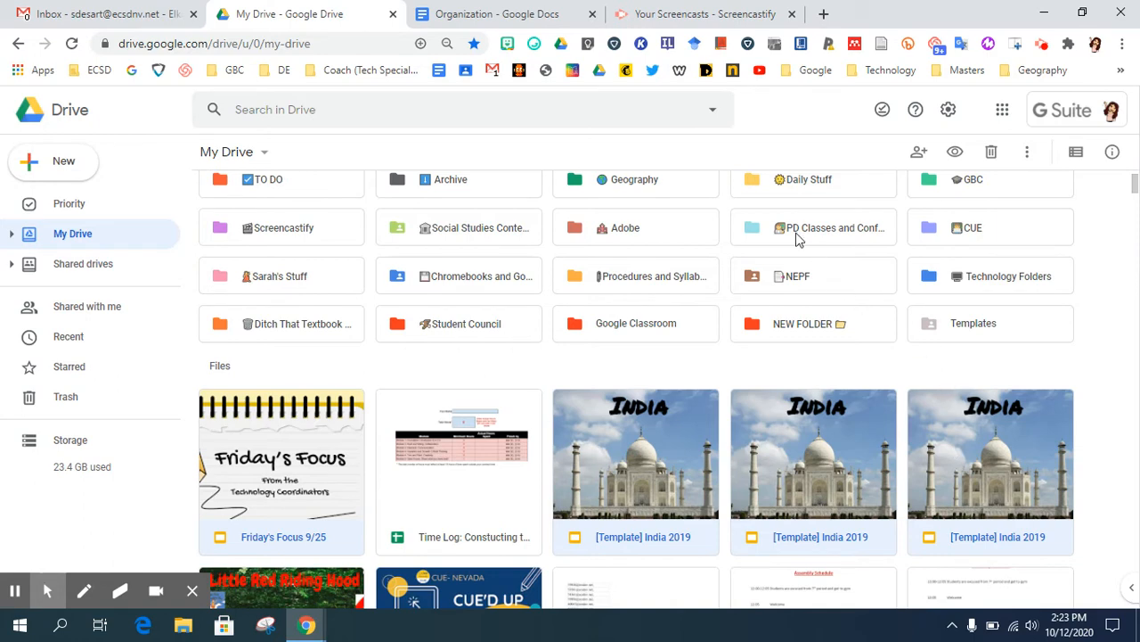
Search Drive for files named "untitled"
left_click(401, 109)
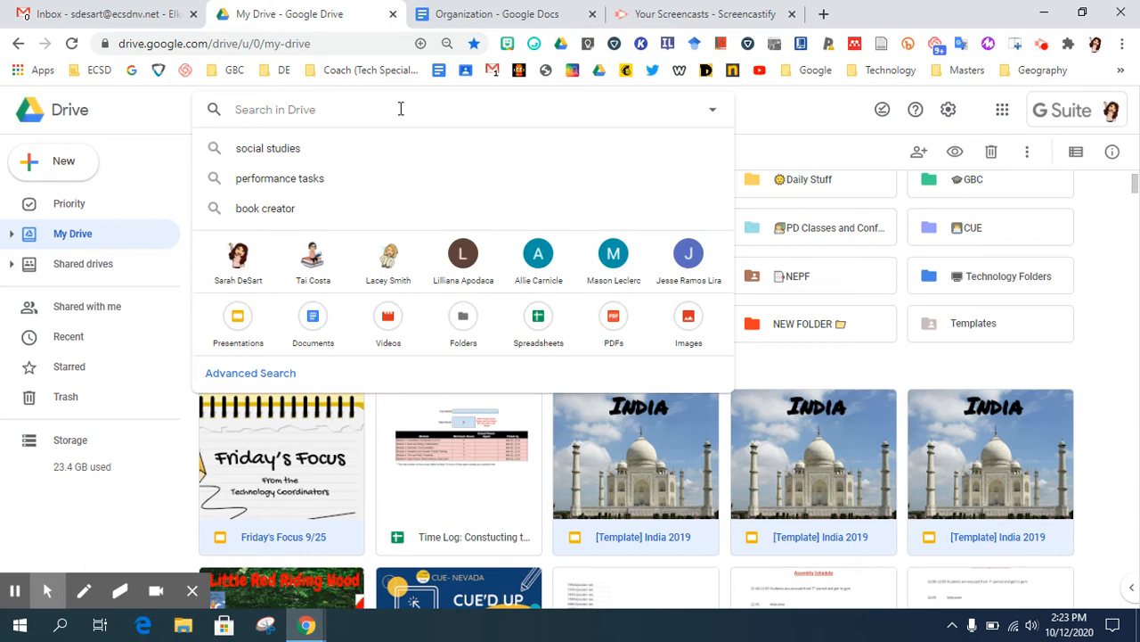
type("un")
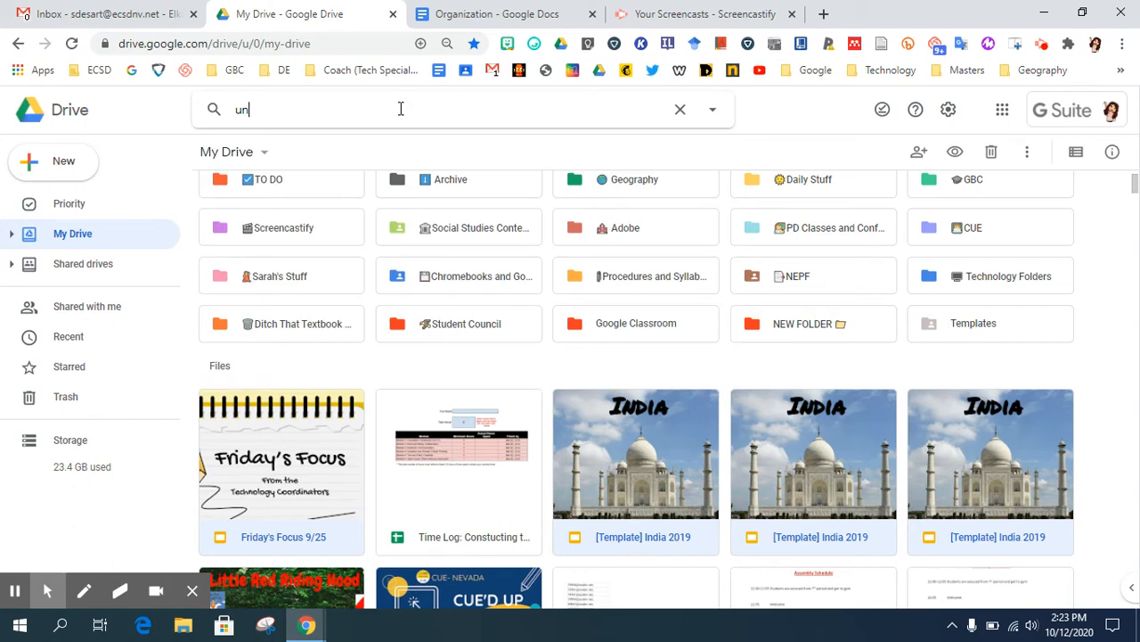
type("titled")
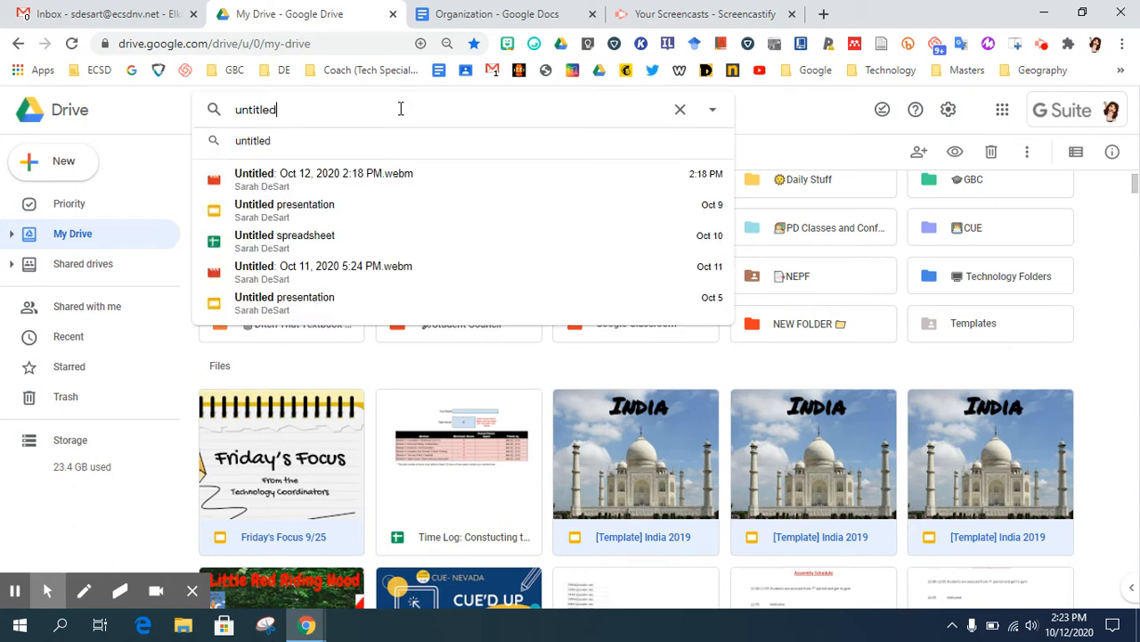
key("Return")
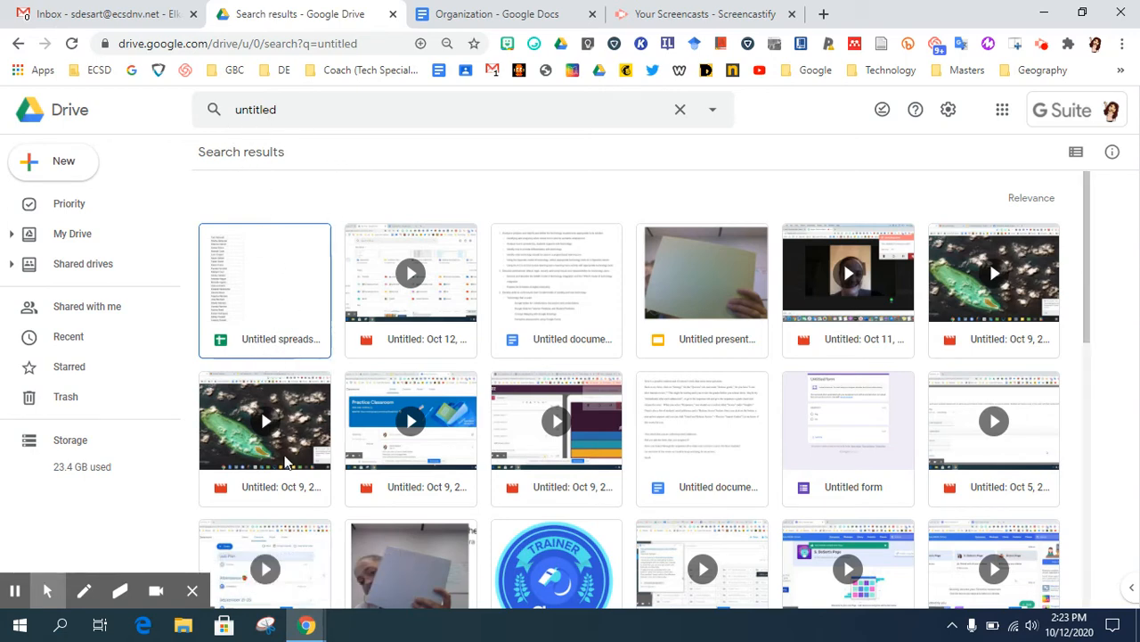
Check the untitled spreadsheet's file actions and try to move it into the Geography folder in the My Drive tree
right_click(310, 322)
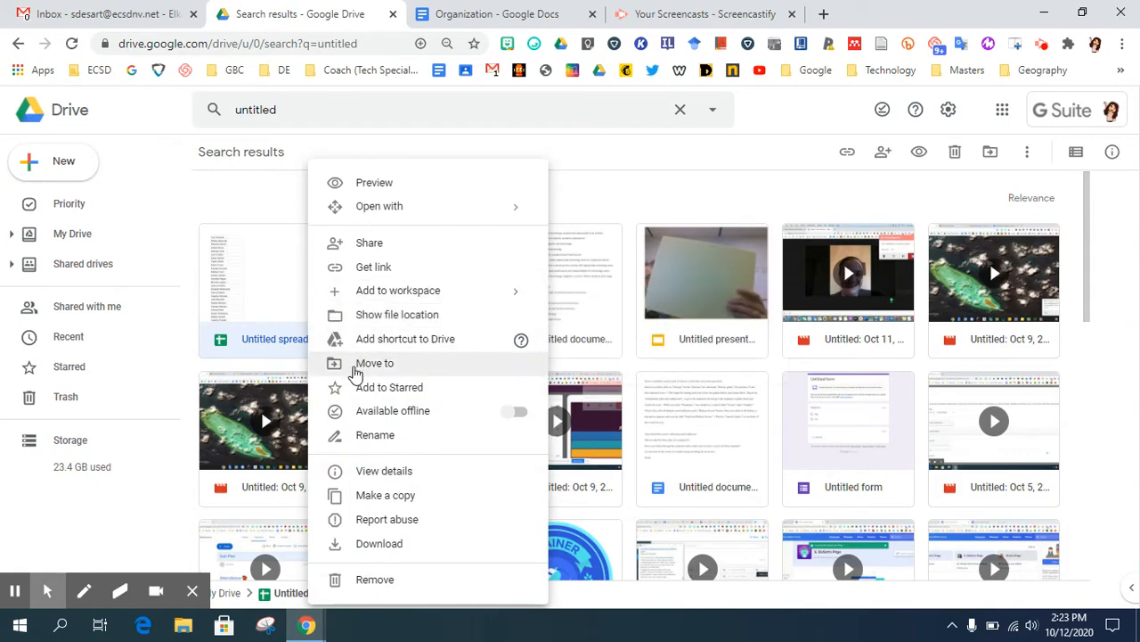
left_click(255, 301)
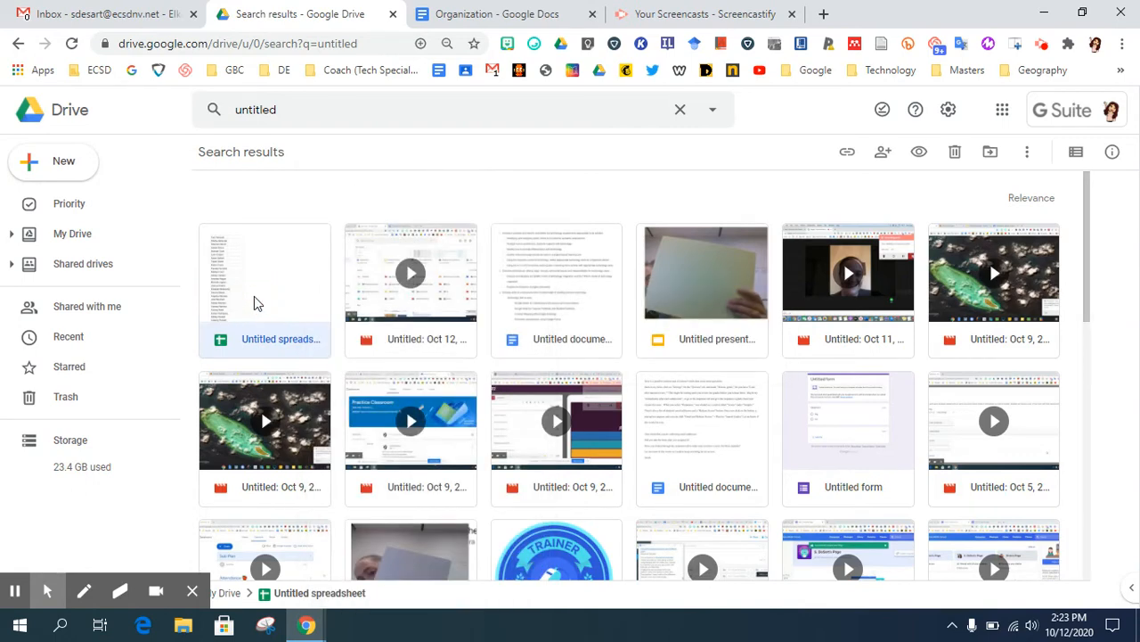
left_click(11, 234)
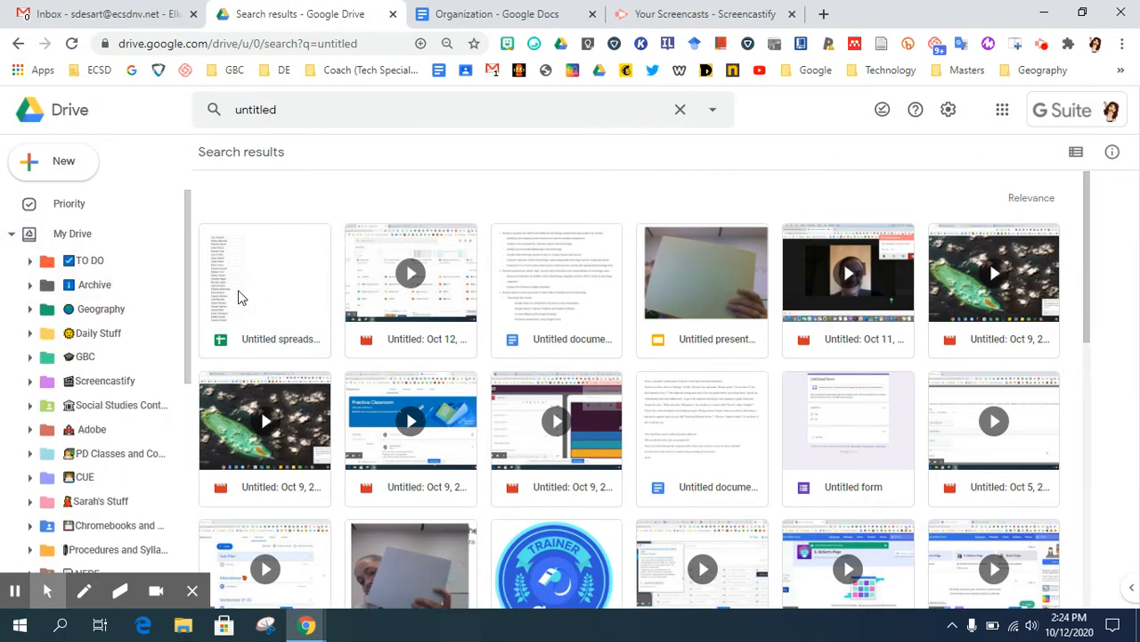
left_click_drag(239, 295, 249, 259)
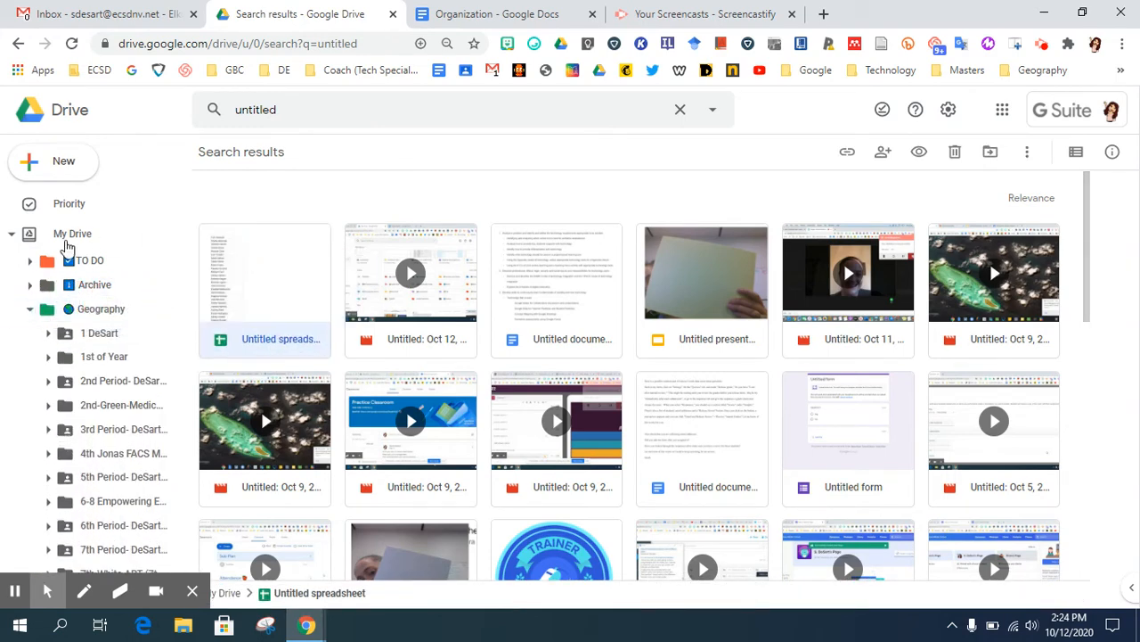
left_click(14, 234)
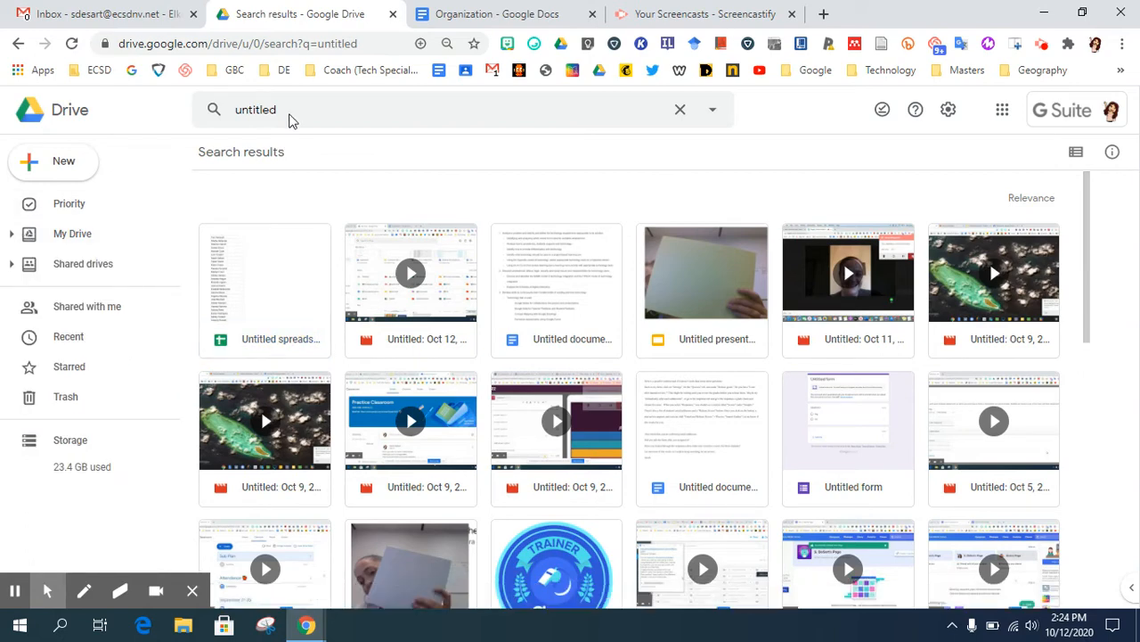
Replace the search term with "copy" and search Drive for it
left_click(315, 112)
left_click_drag(315, 112, 86, 90)
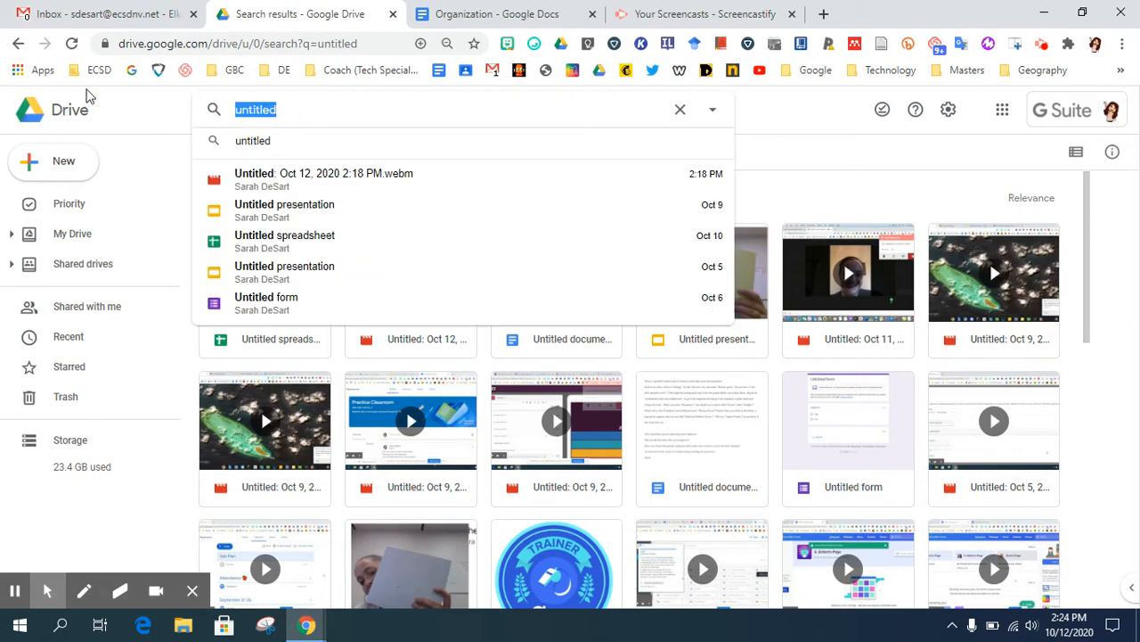
type("copy")
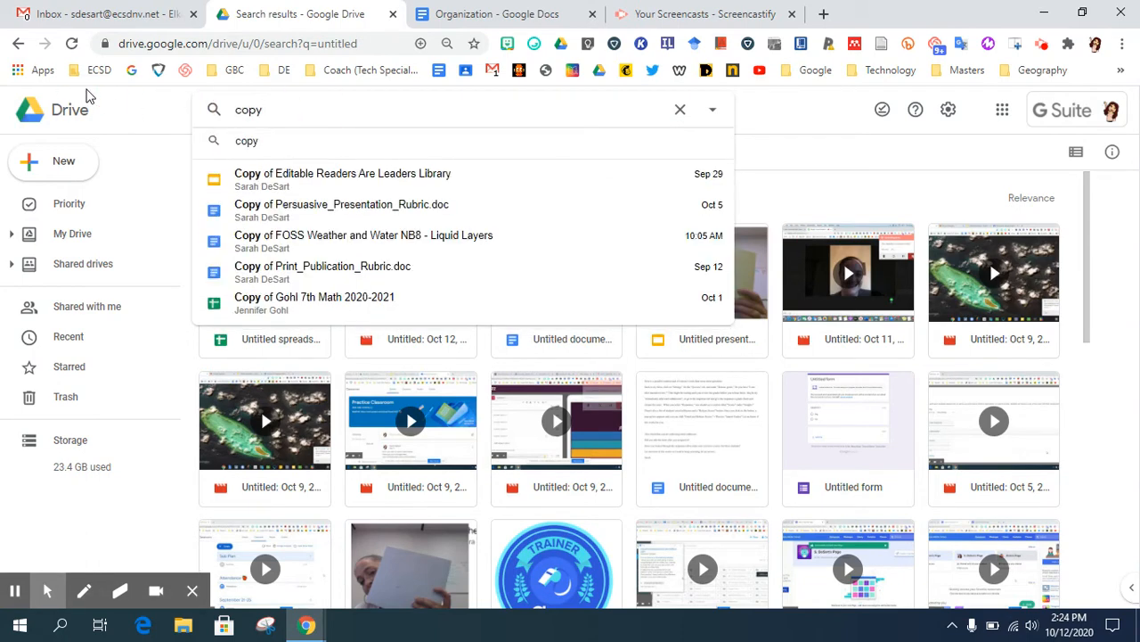
key("Return")
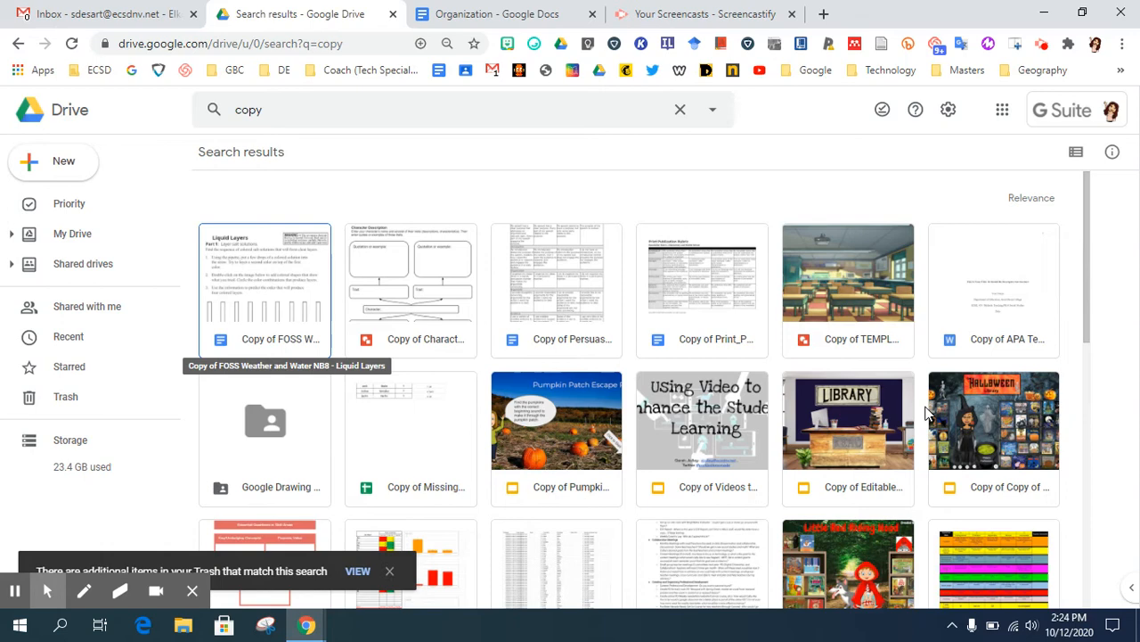
Open NEW FOLDER in My Drive and start creating a subfolder inside it
left_click(71, 234)
scroll(836, 440, "down", 2)
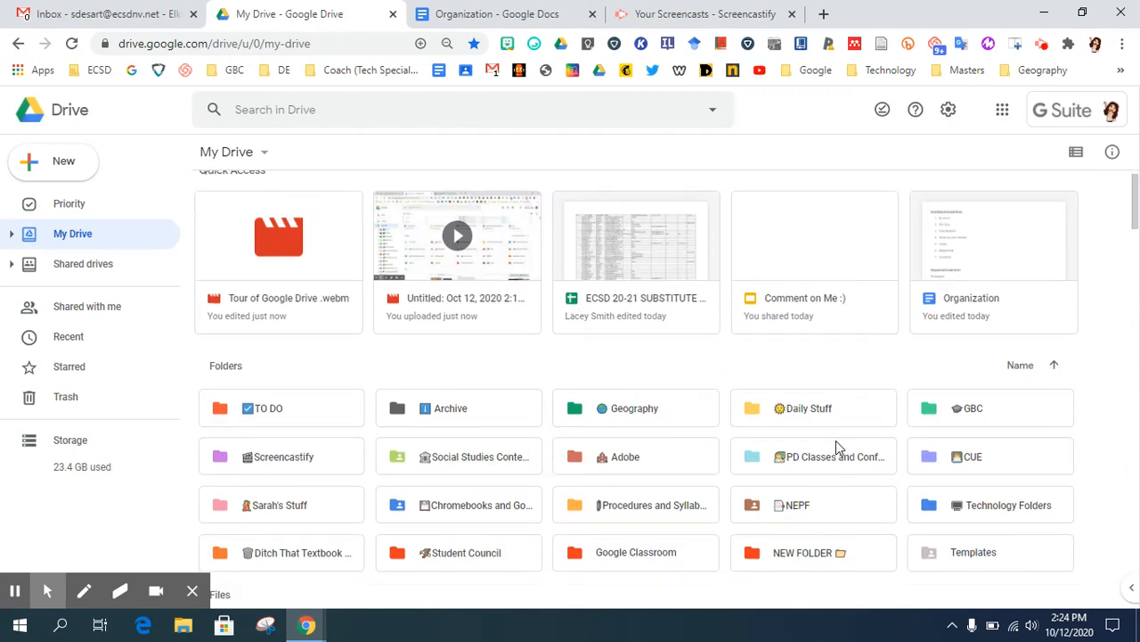
scroll(836, 440, "down", 1)
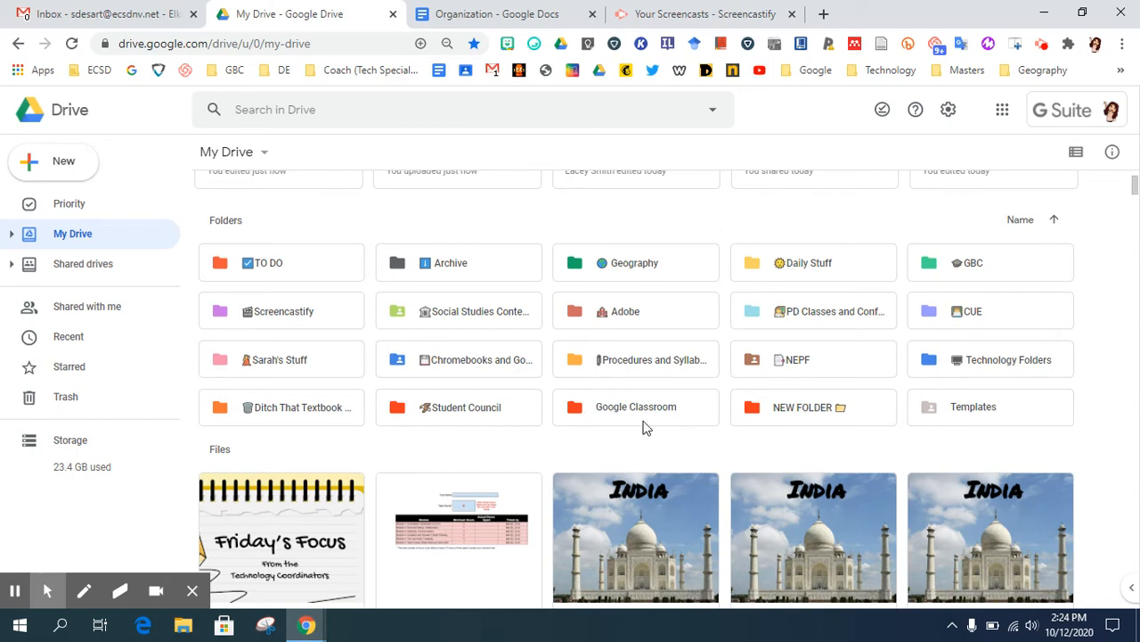
left_click_drag(631, 408, 589, 406)
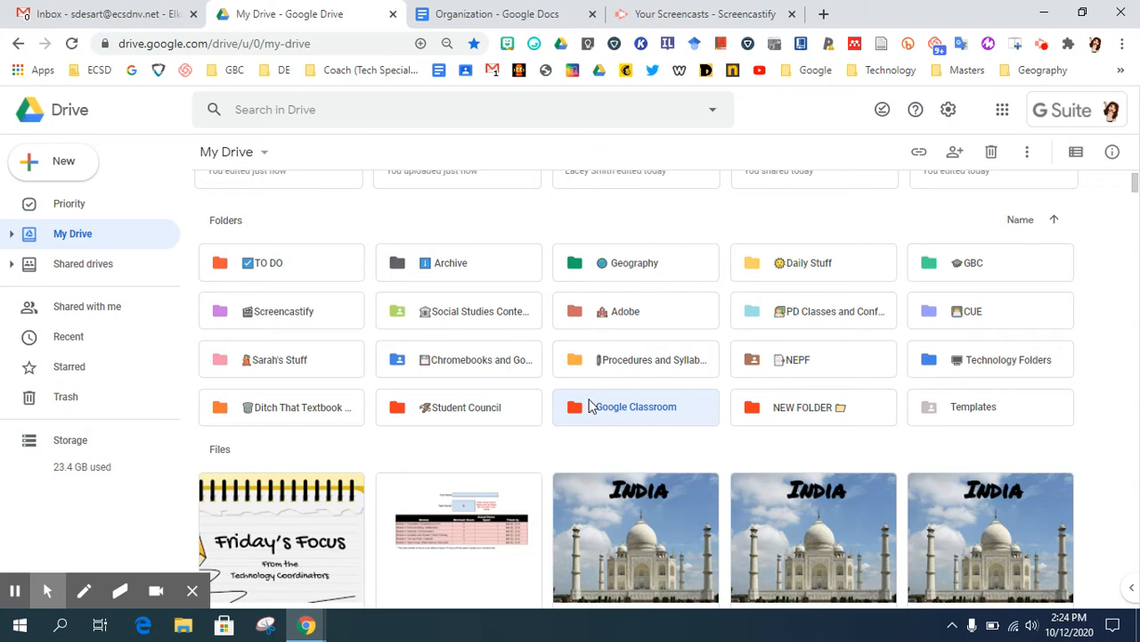
double_click(799, 414)
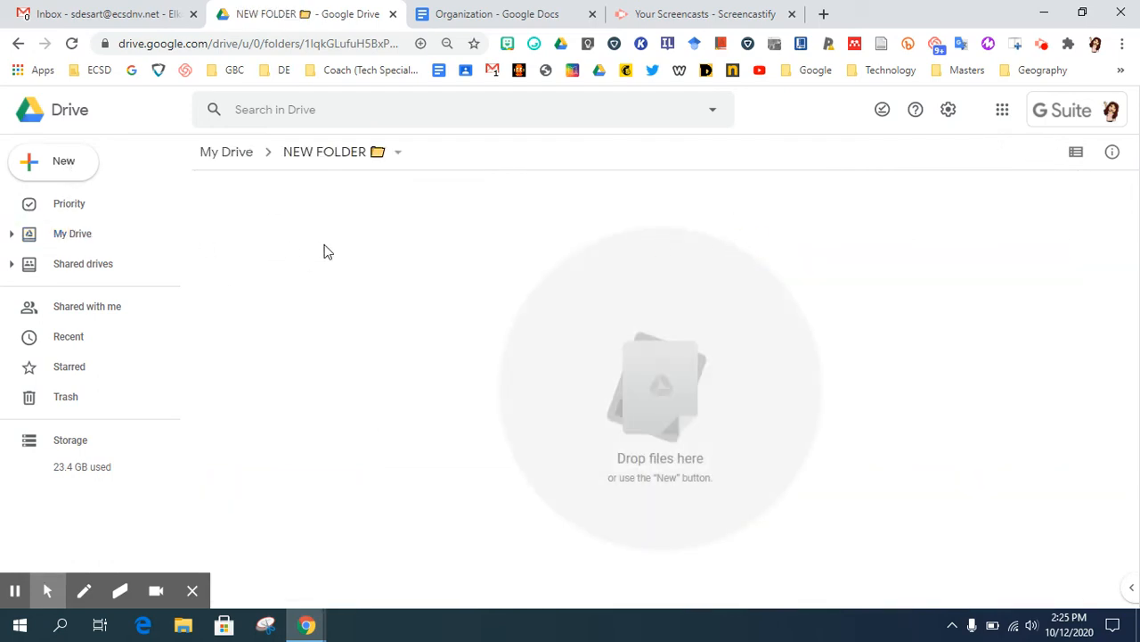
right_click(325, 251)
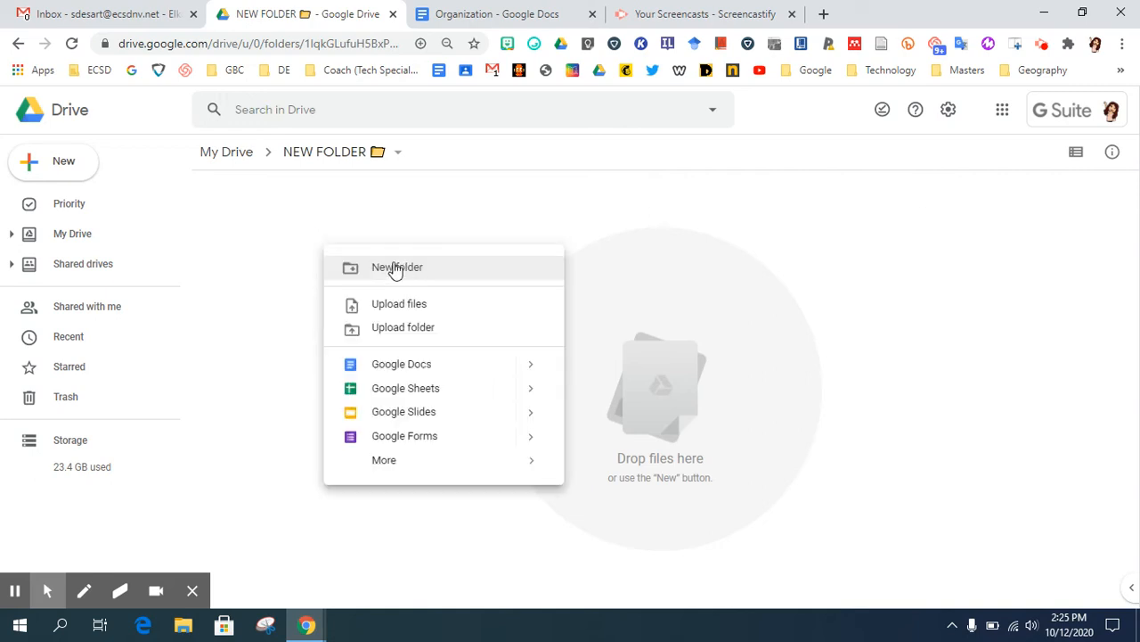
left_click(396, 267)
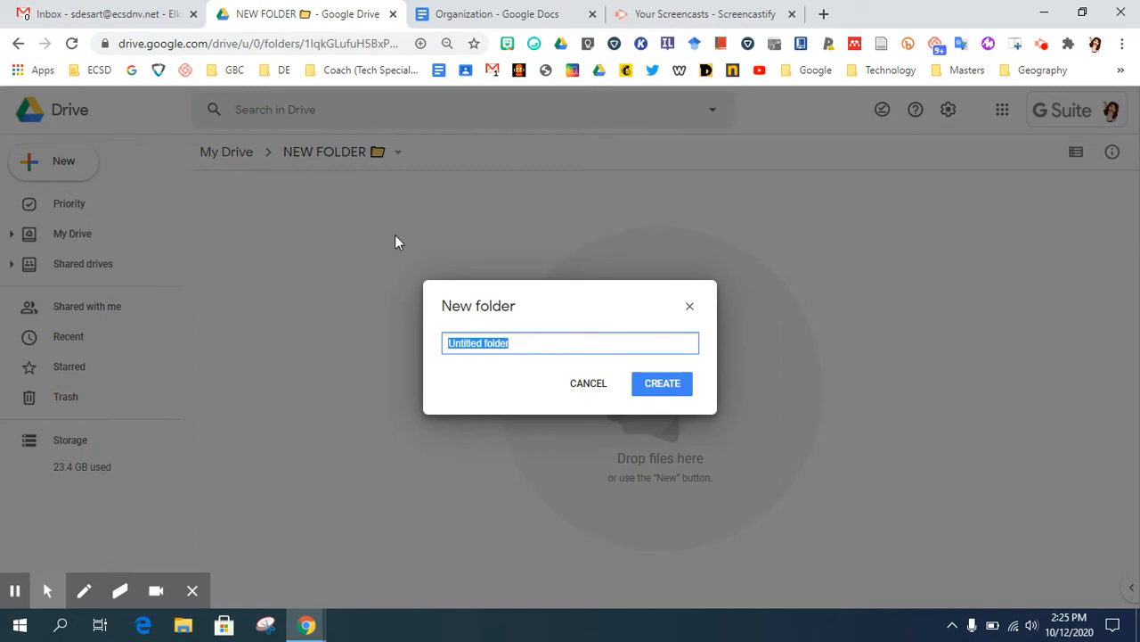
Switch to the Organization document in Google Docs and rename it Technology_TuesdayTips_DriveOrganization
left_click(479, 13)
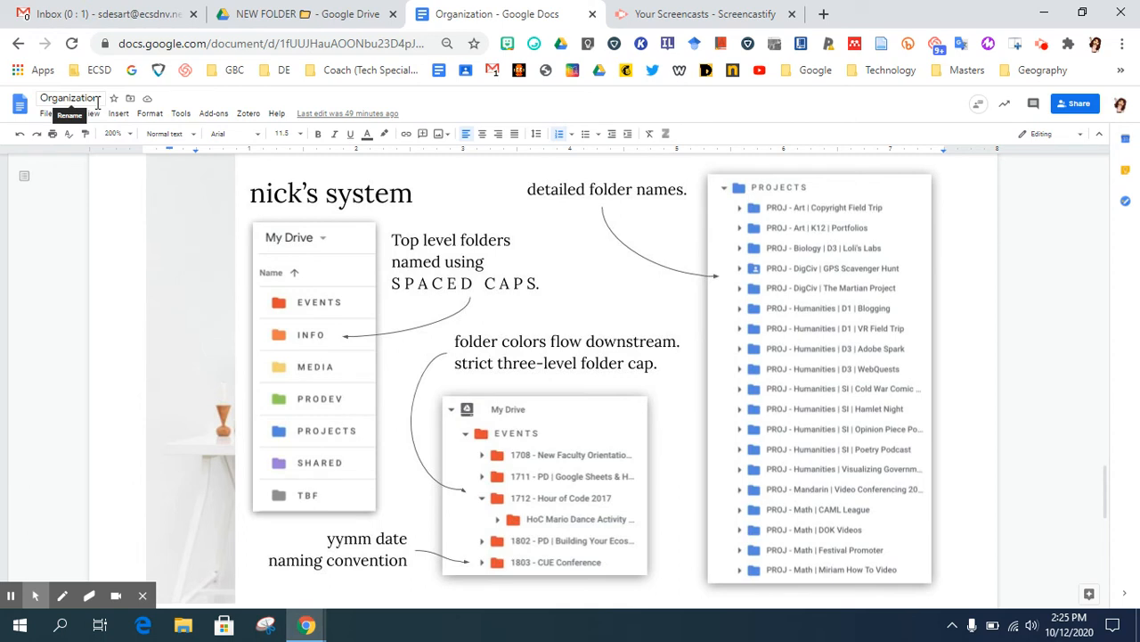
left_click(43, 98)
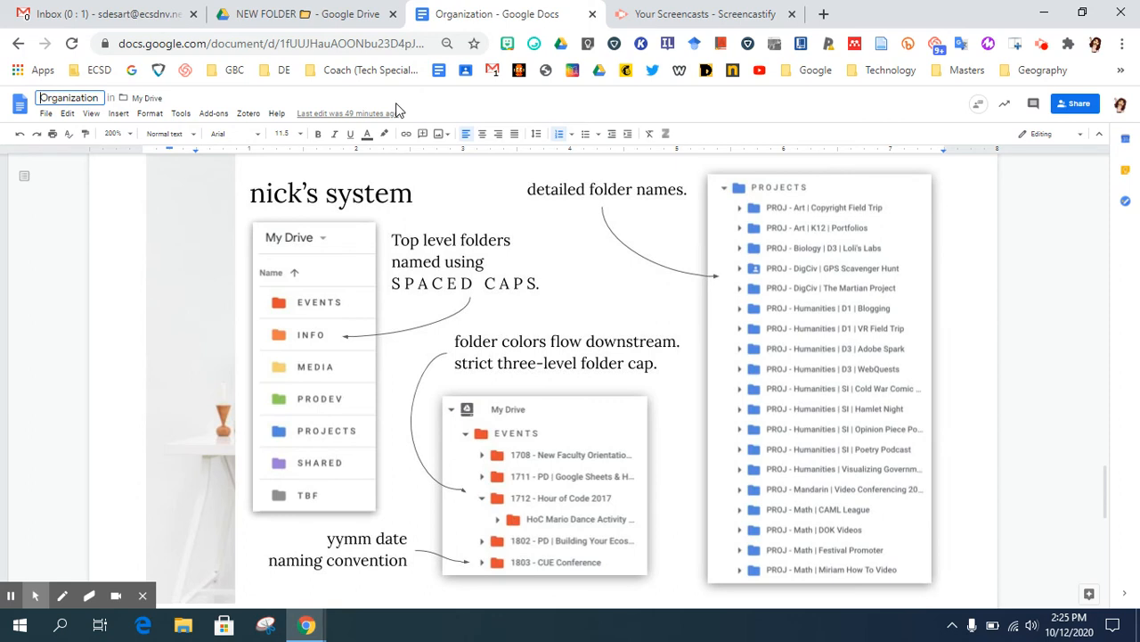
type("Tech")
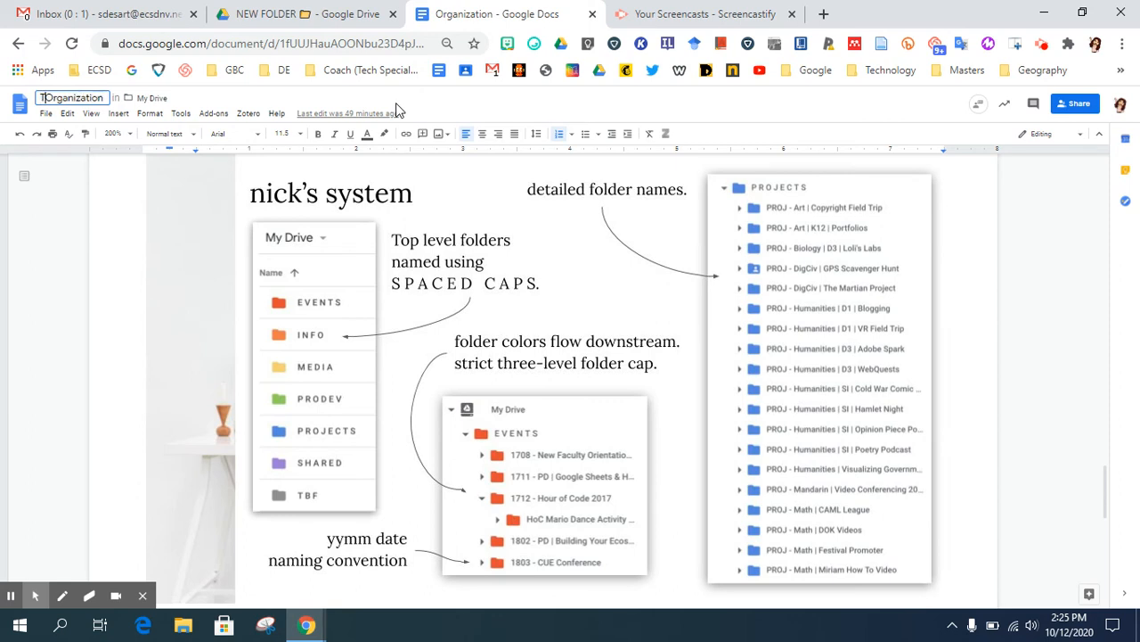
type("nology ")
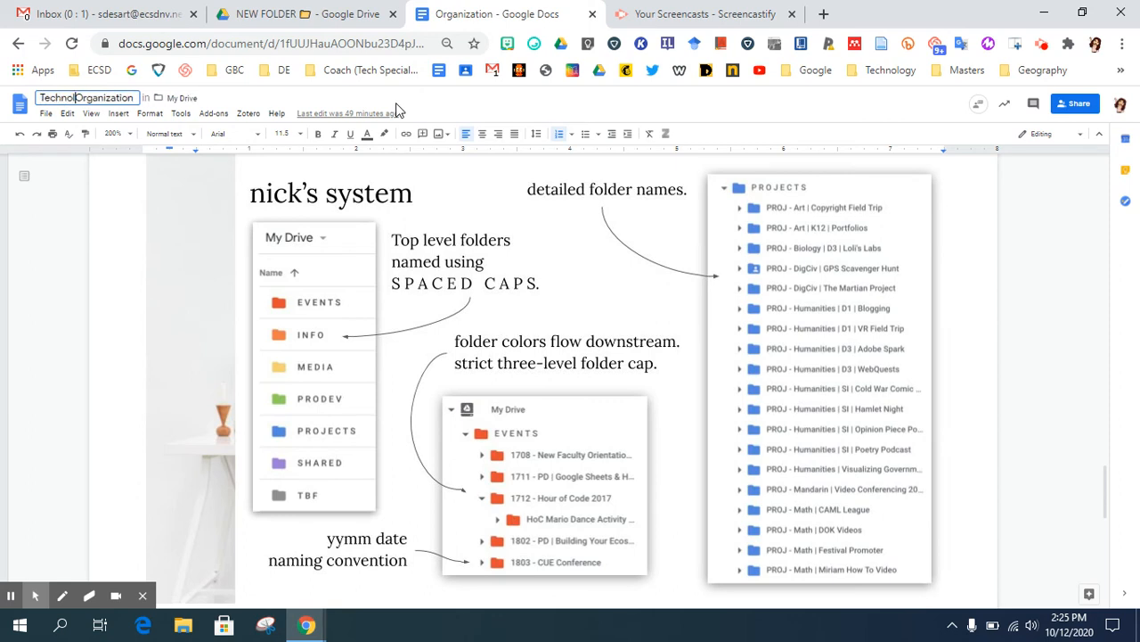
type("Tuesday")
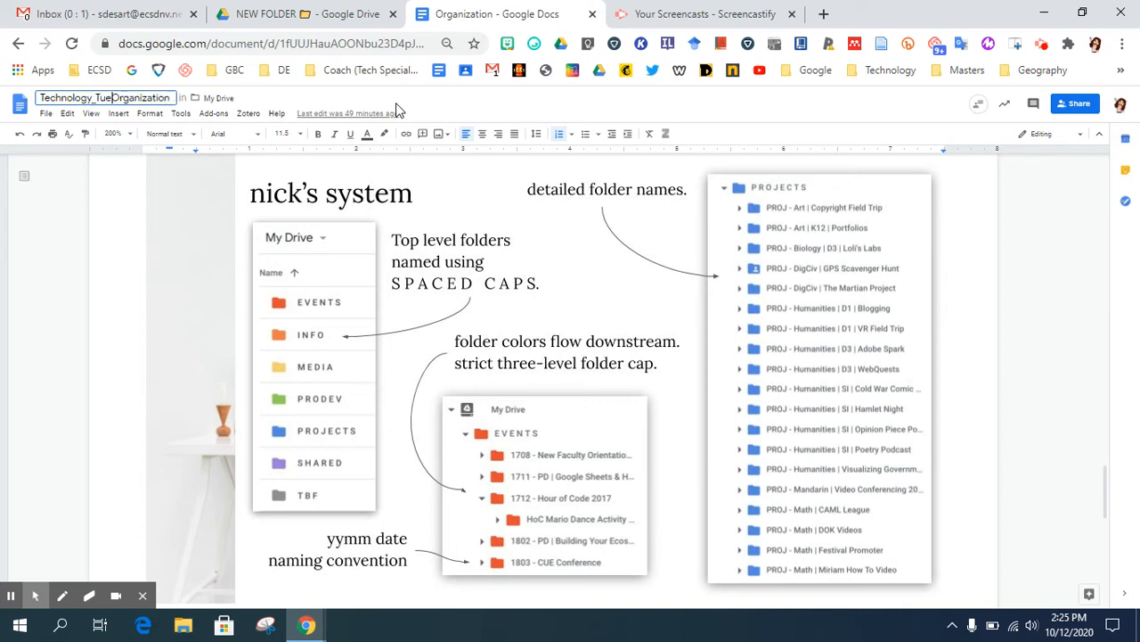
type("Tips_")
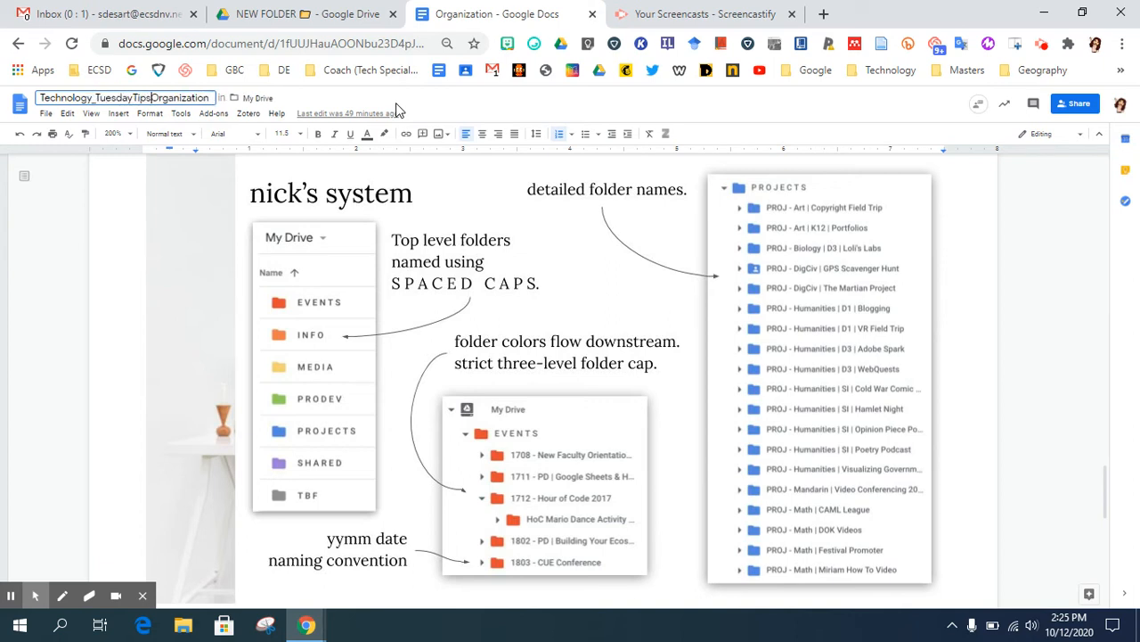
type("Drive")
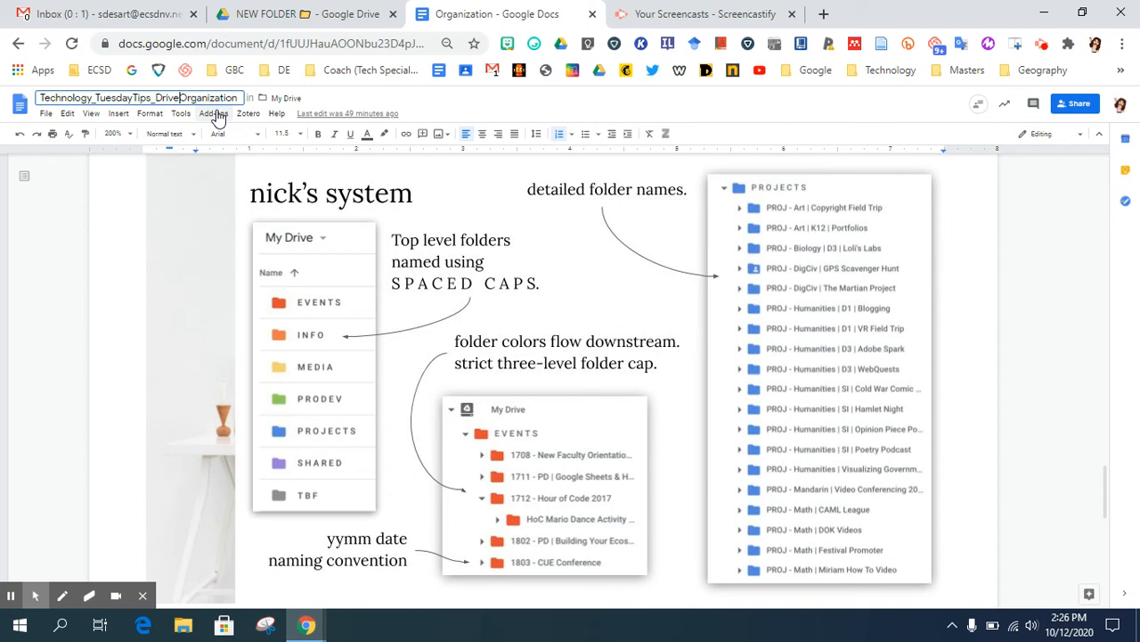
Choose to move the document from My Drive and browse the destination folders to open Technology Folders
left_click(262, 100)
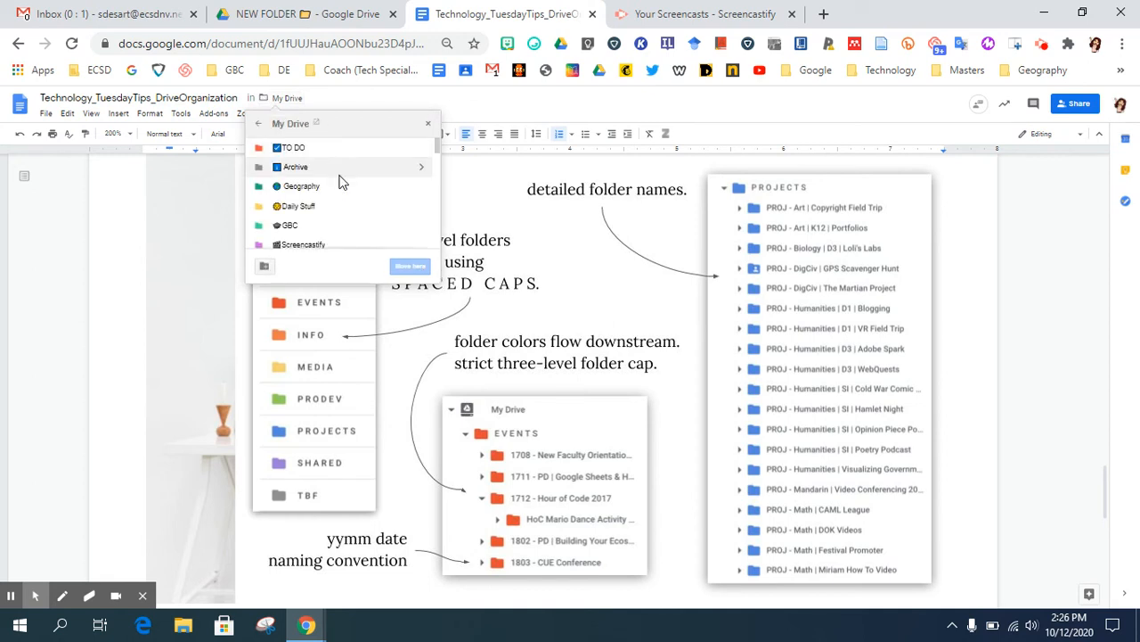
scroll(341, 182, "down", 3)
scroll(341, 181, "down", 2)
scroll(341, 181, "up", 3)
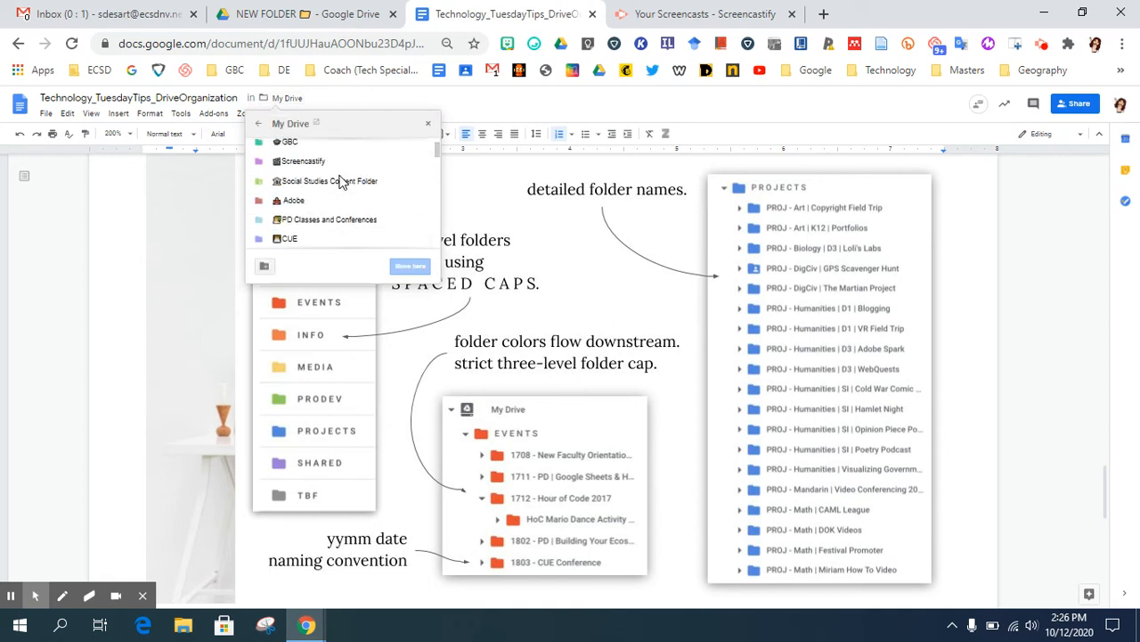
scroll(342, 182, "up", 3)
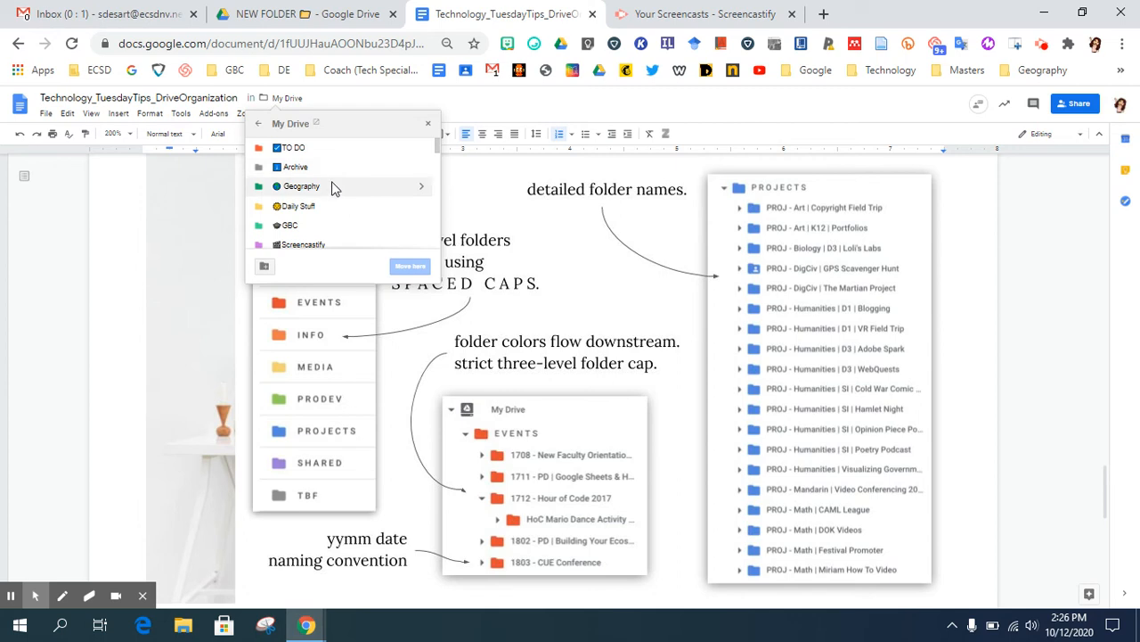
scroll(333, 188, "down", 5)
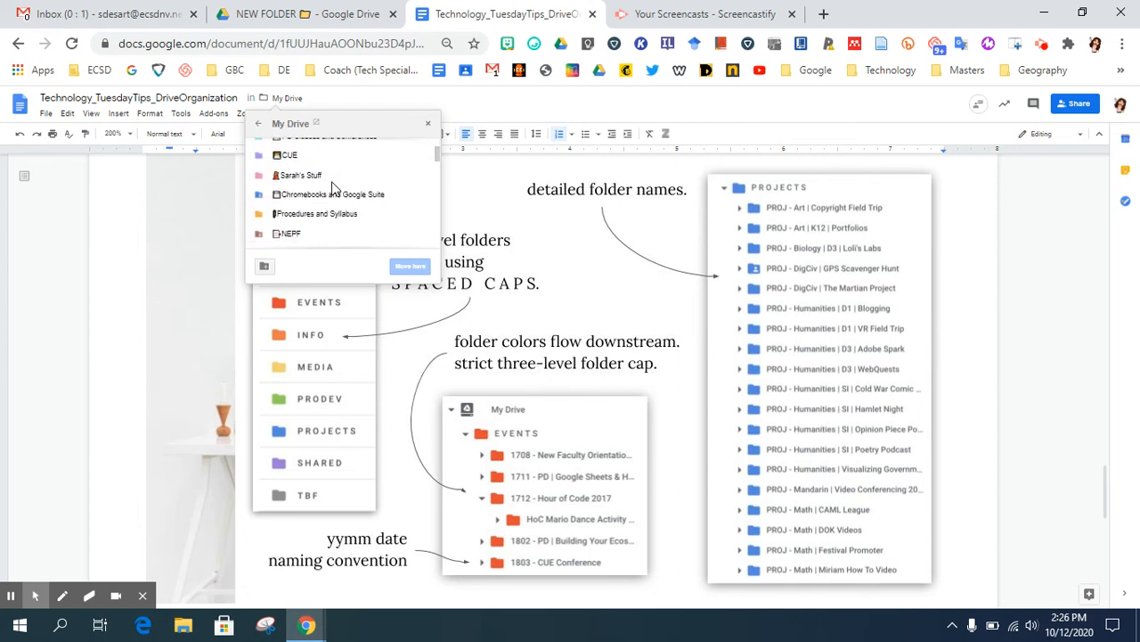
scroll(333, 188, "down", 2)
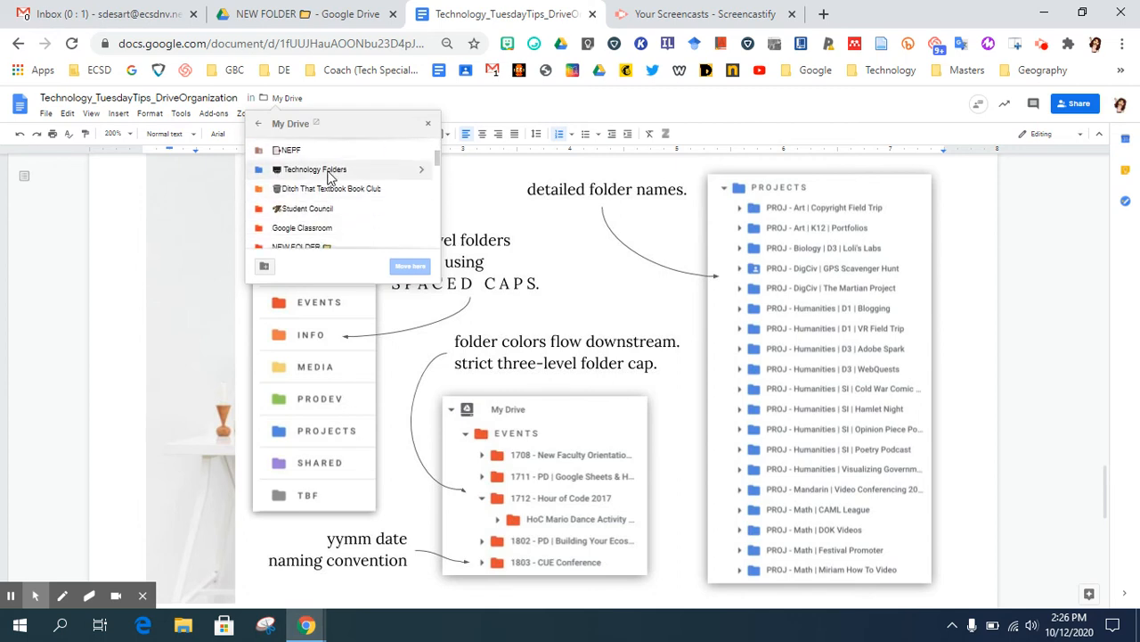
left_click(422, 176)
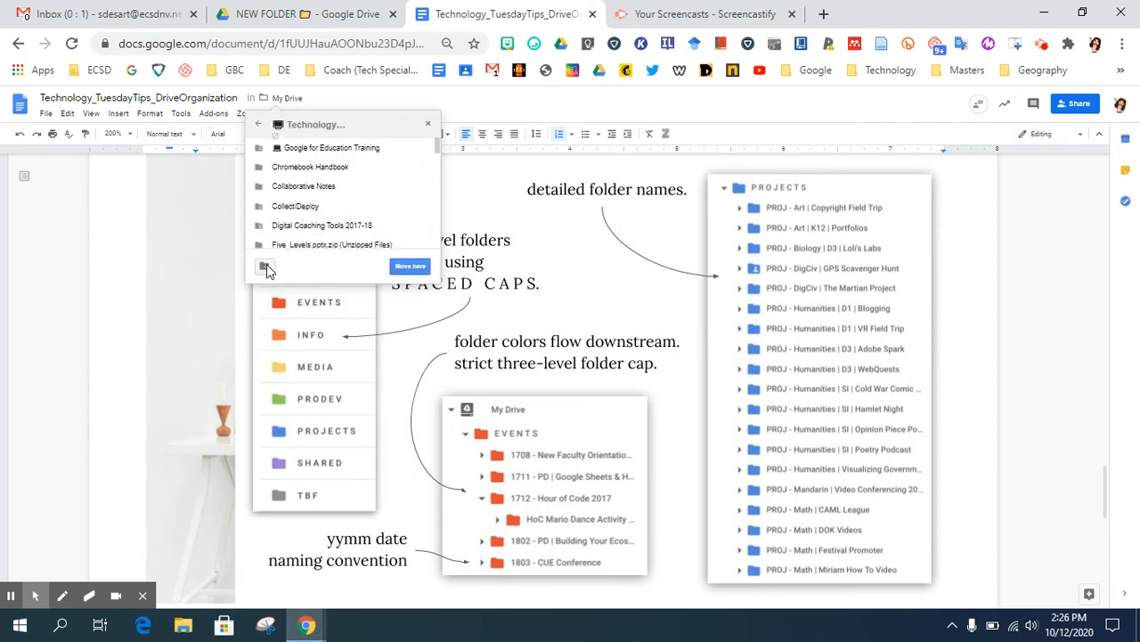
Try naming a new folder "Tuesday Tip" inside Technology Folders, and dismiss the move without creating it
left_click(265, 266)
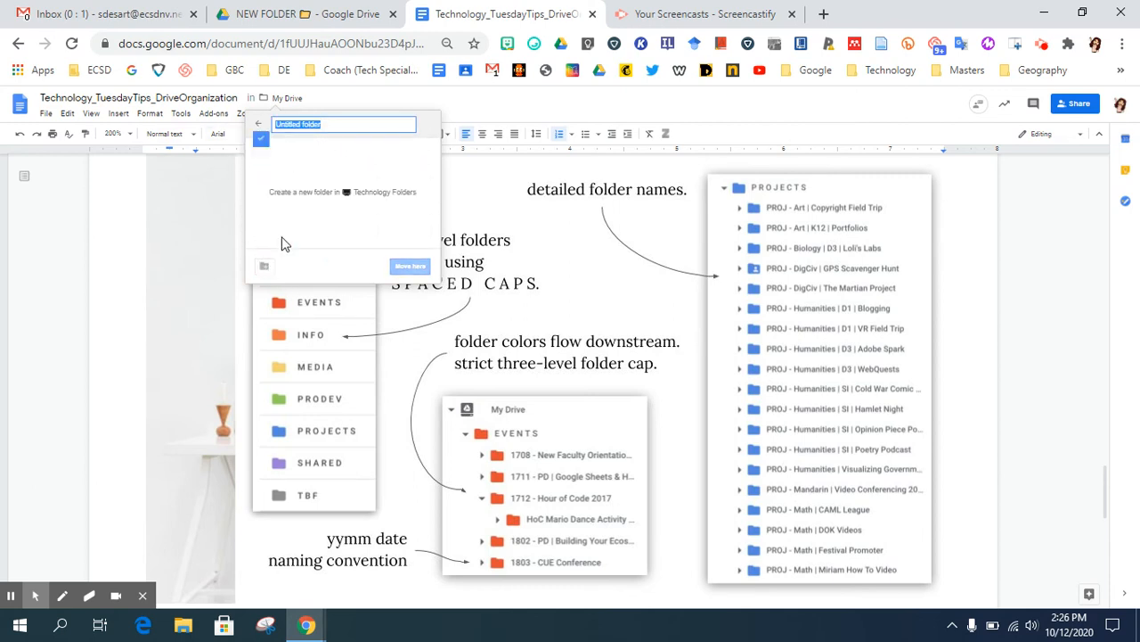
type("Tuesday Tip")
left_click(265, 130)
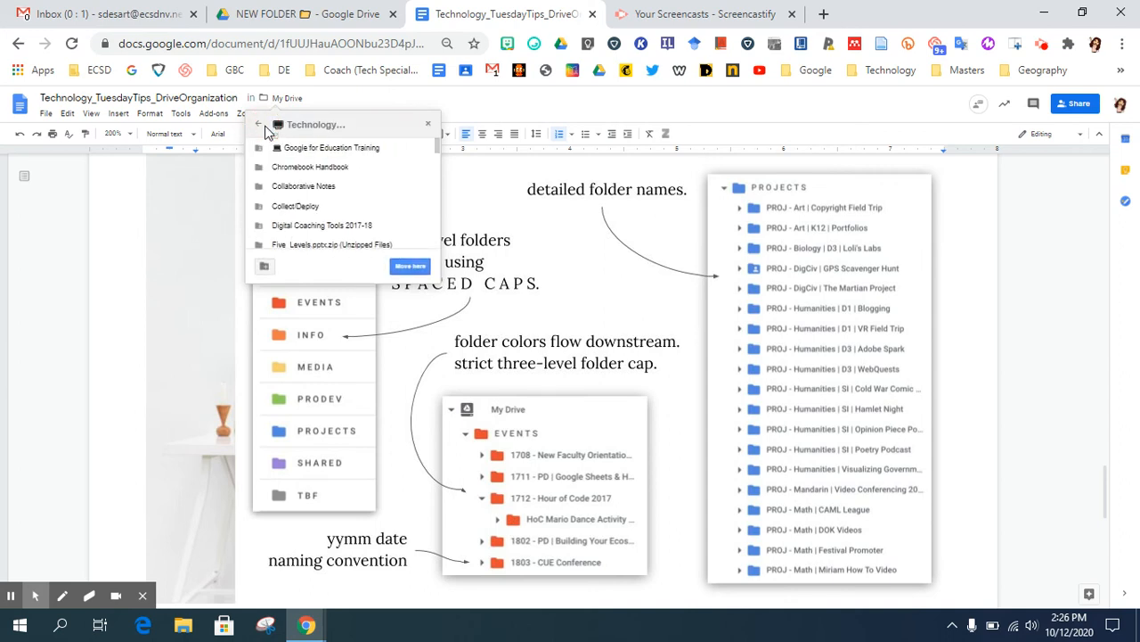
left_click(544, 107)
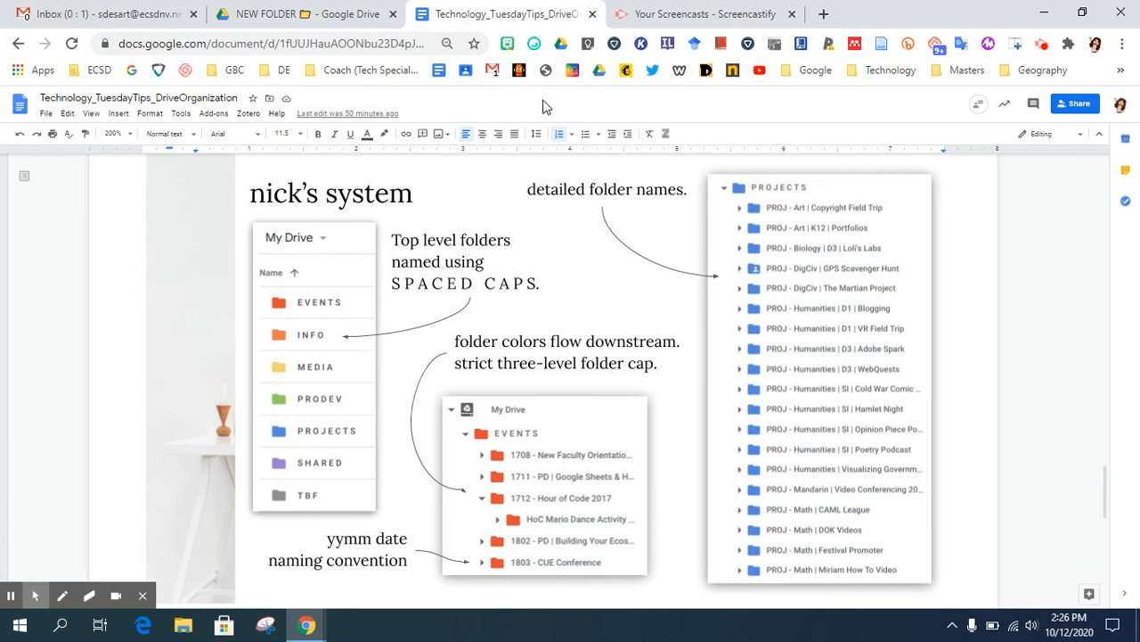
Switch to Google Drive, cancel the new subfolder, and open Technology Folders from My Drive
left_click(352, 10)
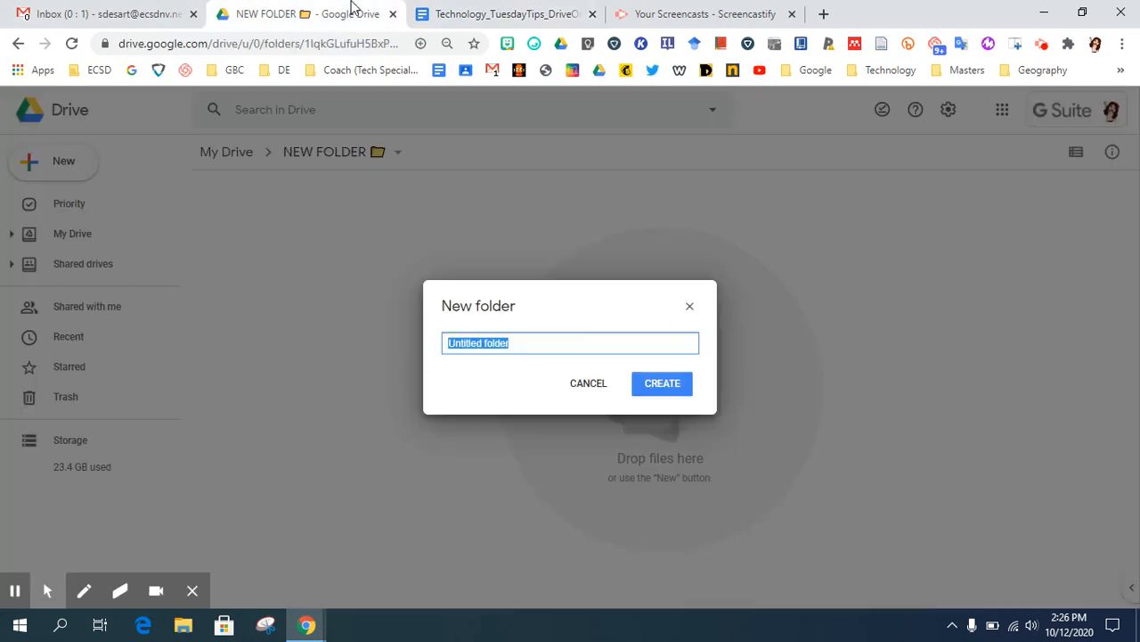
left_click(590, 388)
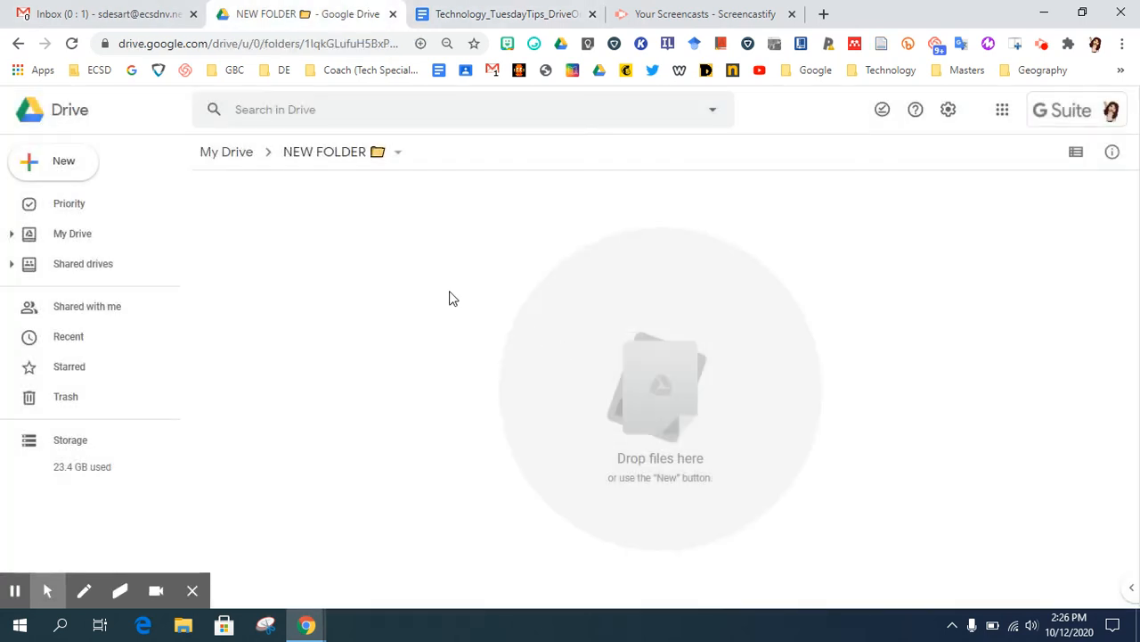
left_click(75, 237)
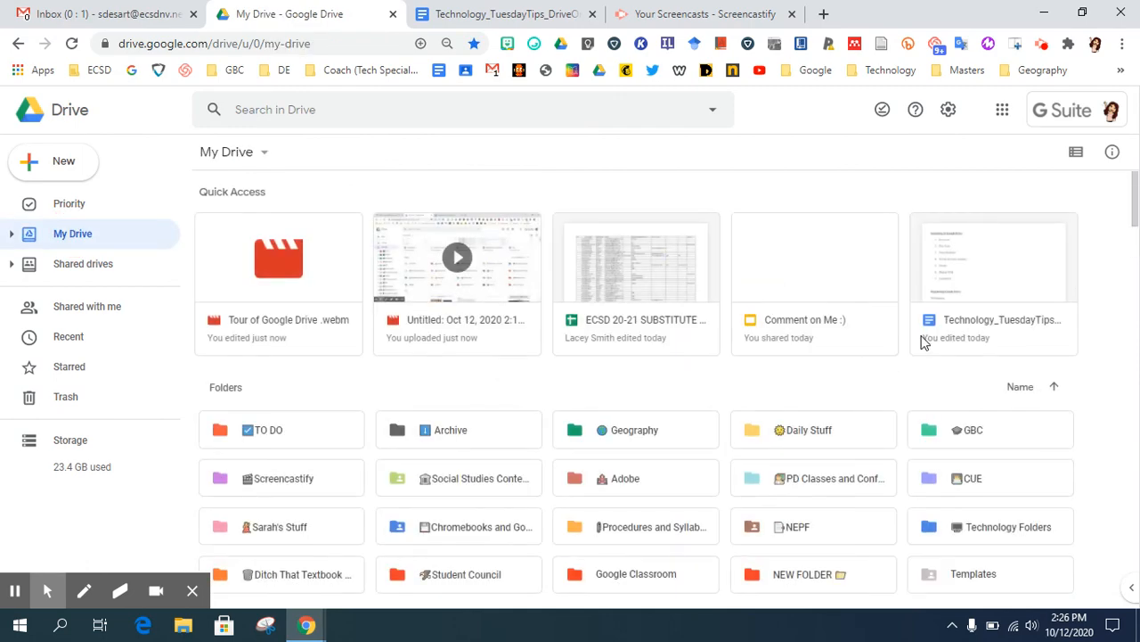
scroll(924, 343, "down", 3)
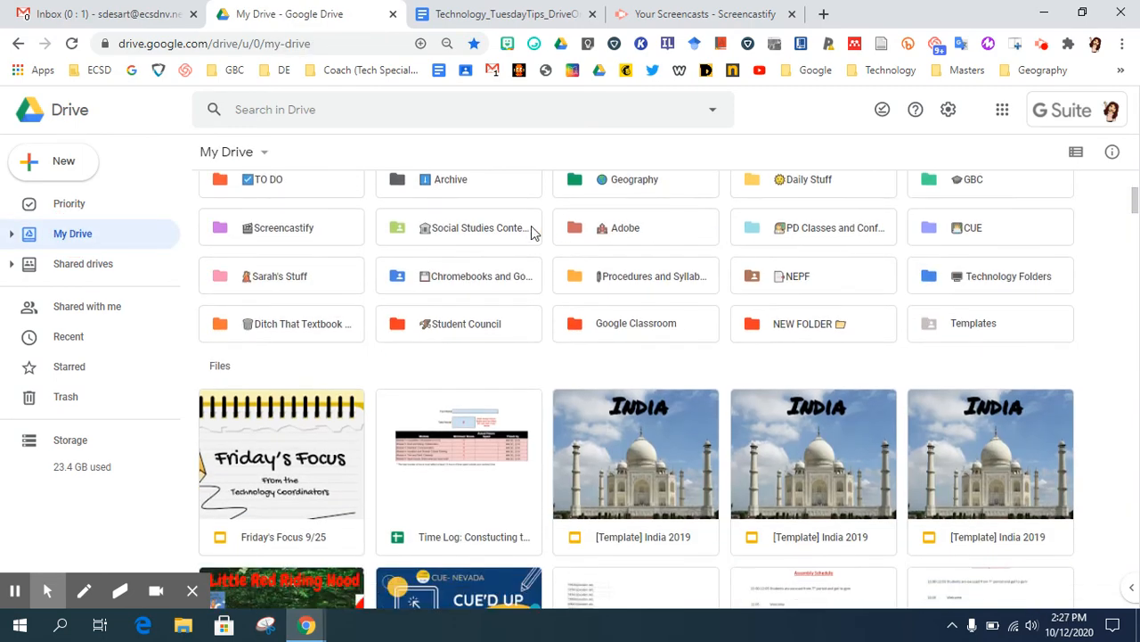
double_click(1012, 279)
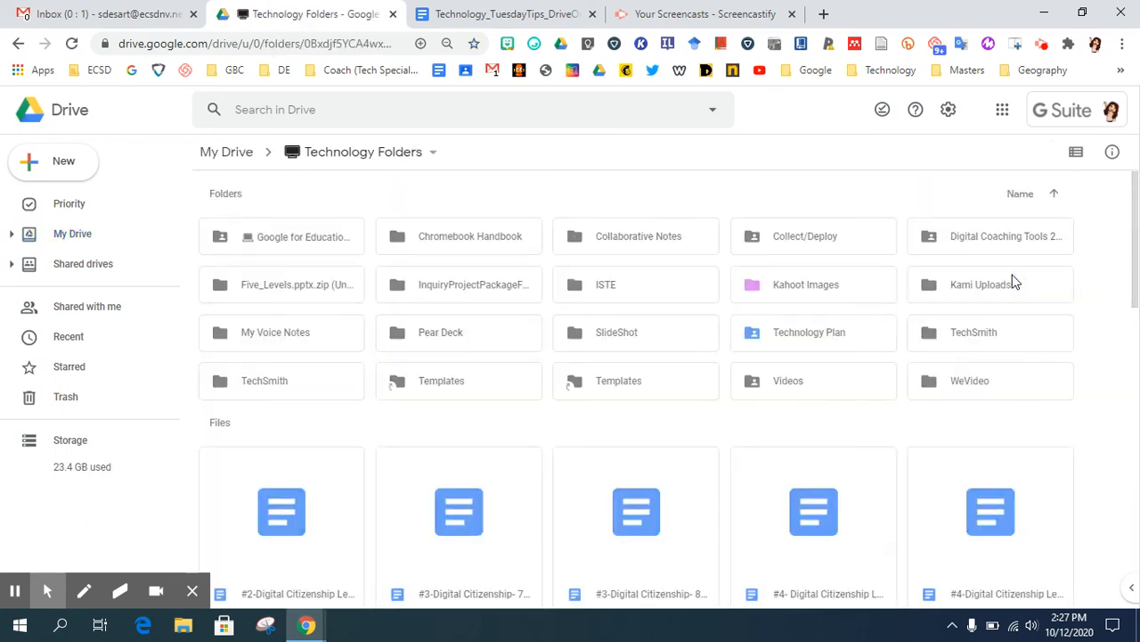
Start adding a shortcut for the first #2-Digital Citizenship document and browse into My Drive for its destination
scroll(293, 400, "down", 1)
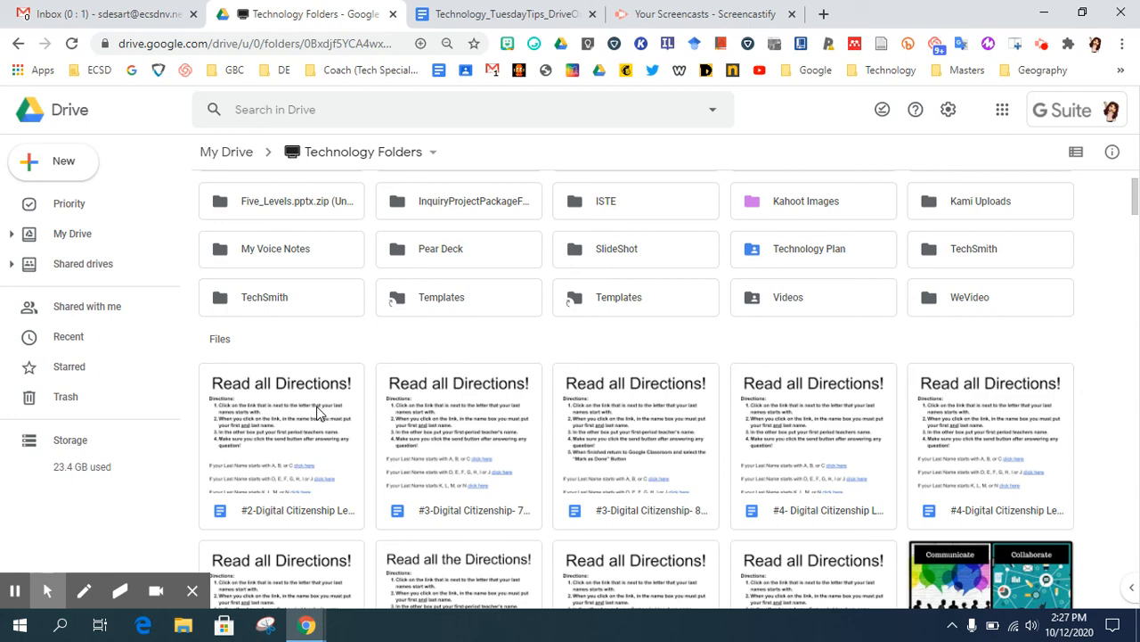
left_click(319, 412)
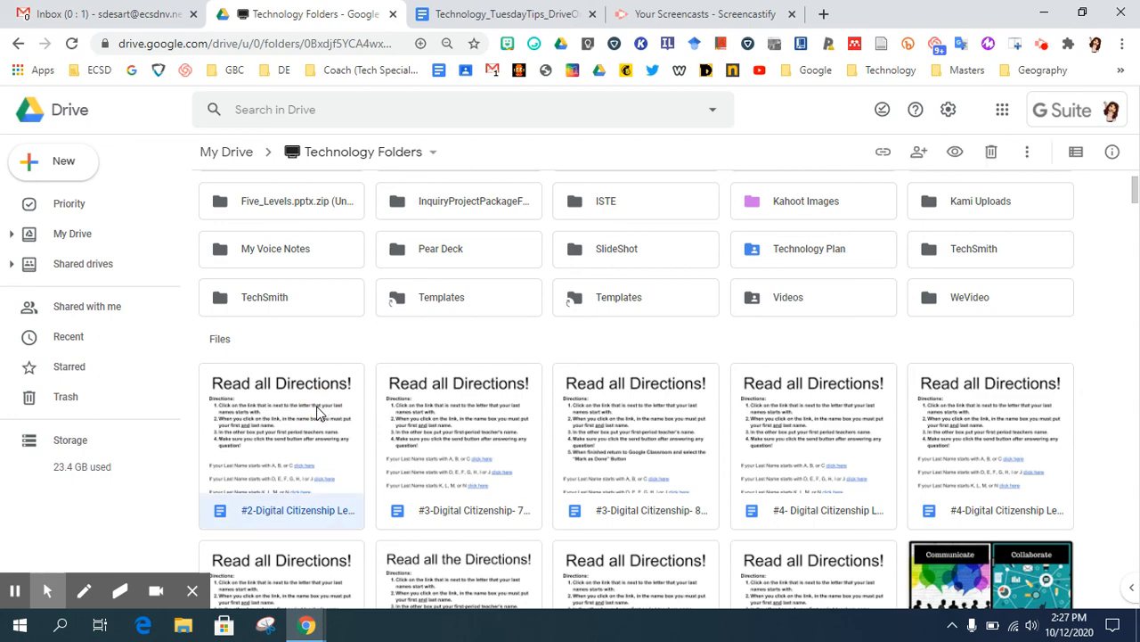
key("shift+z")
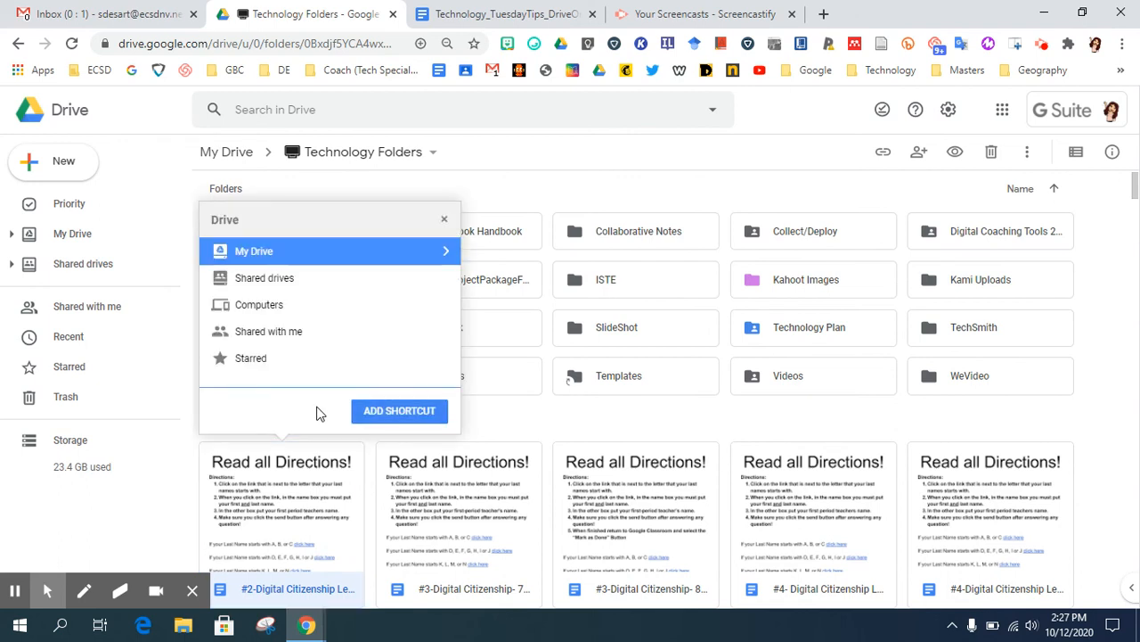
left_click(445, 253)
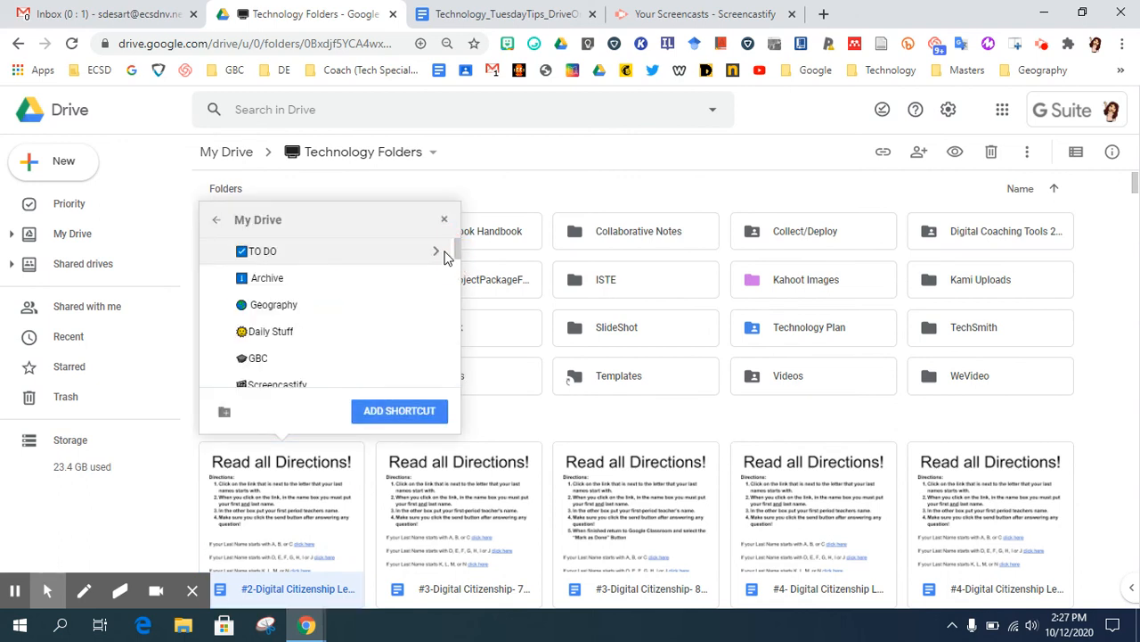